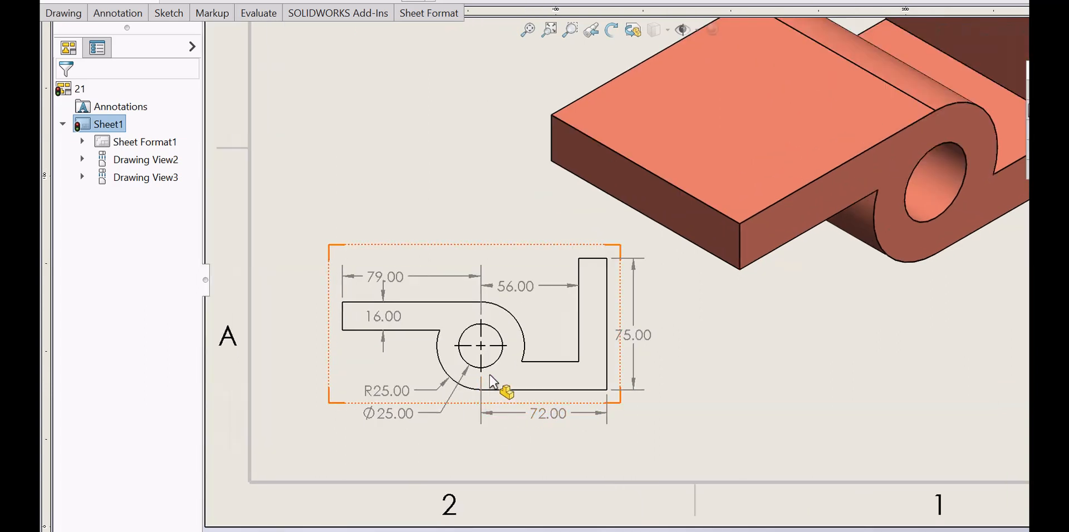
- Examine the dimensioned profile view and the shaded isometric view of the bracket on the drawing sheet
scroll(493, 382, down, 1)
scroll(490, 379, down, 2)
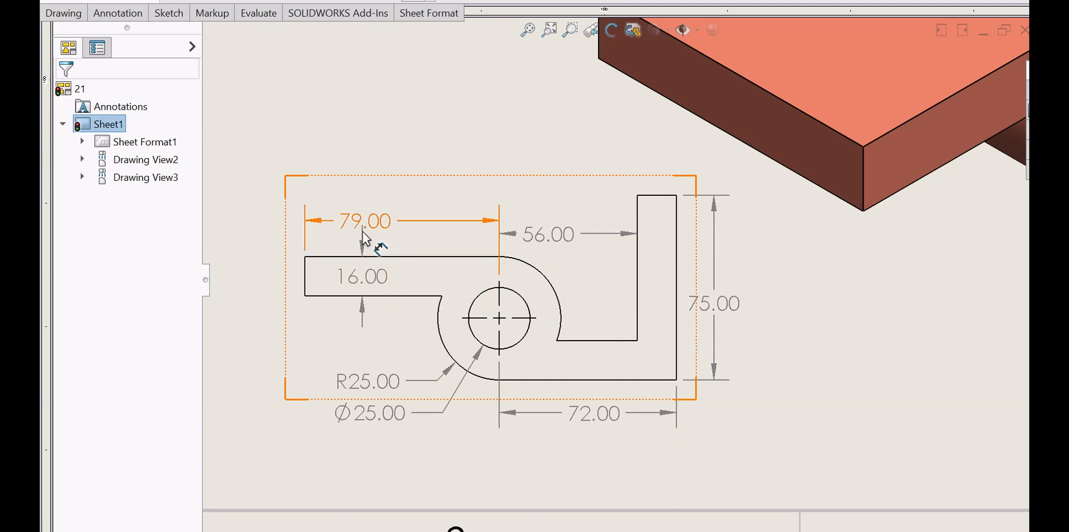
scroll(582, 282, down, 3)
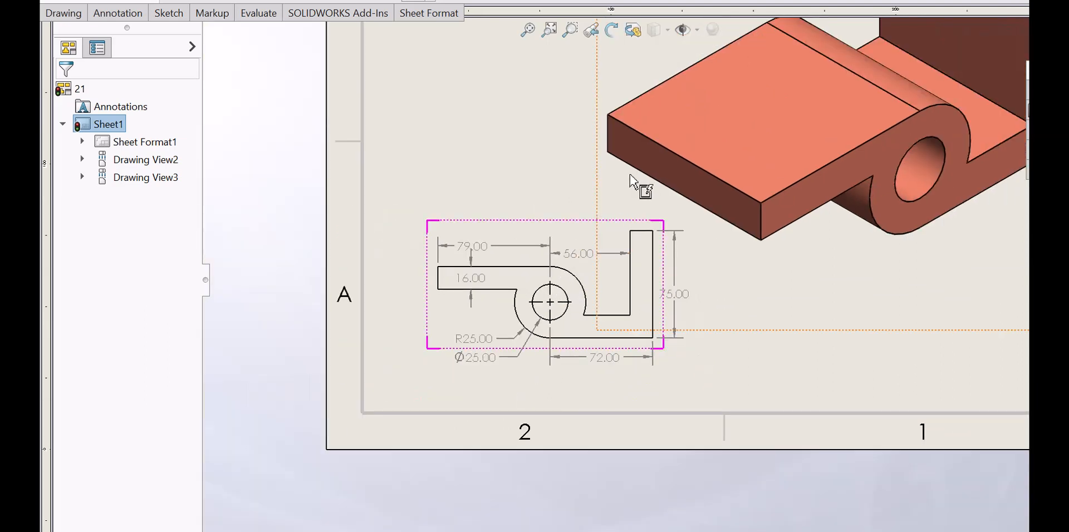
scroll(735, 172, down, 2)
scroll(735, 171, up, 2)
scroll(735, 172, down, 2)
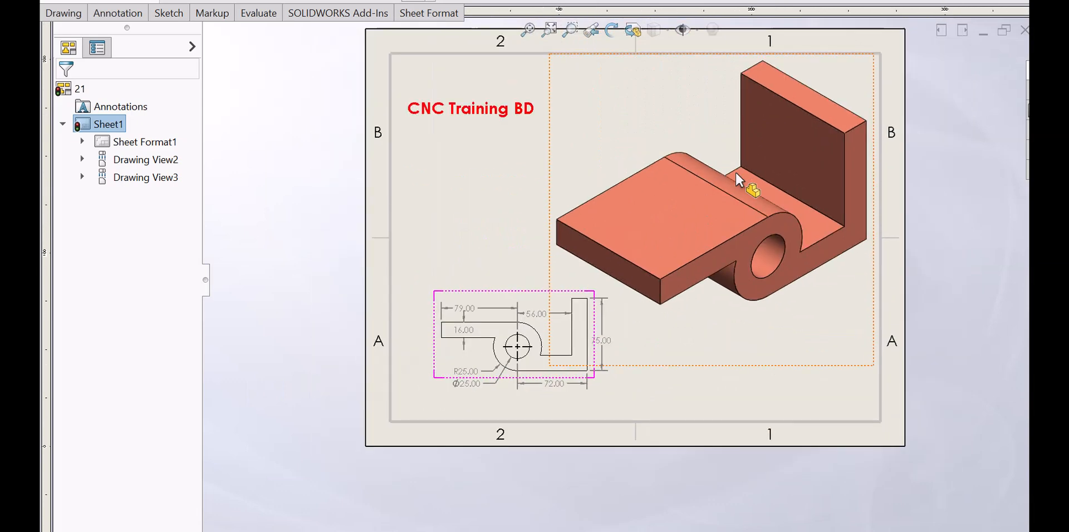
scroll(735, 172, up, 1)
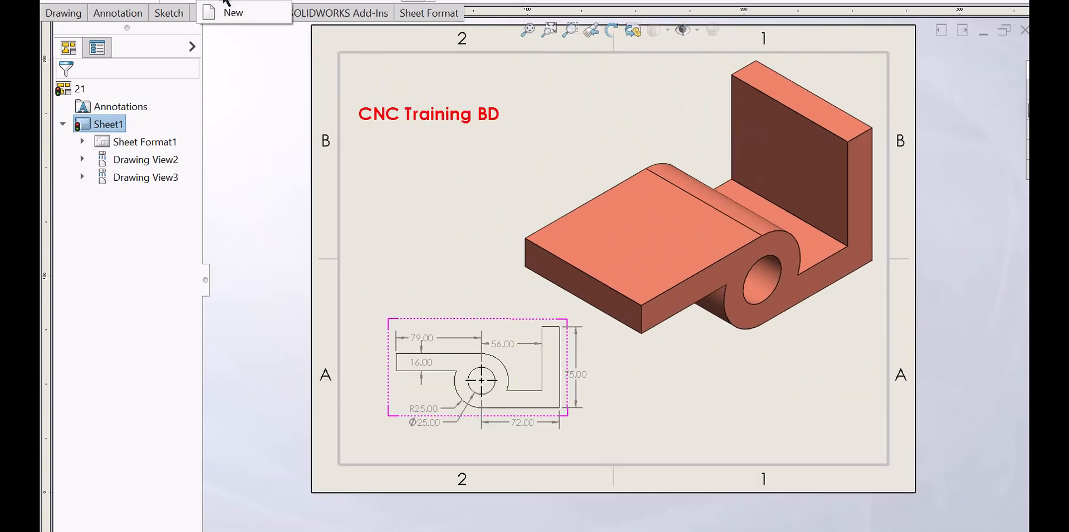
- Create a new part document and start a sketch on the Right Plane
click(225, 2)
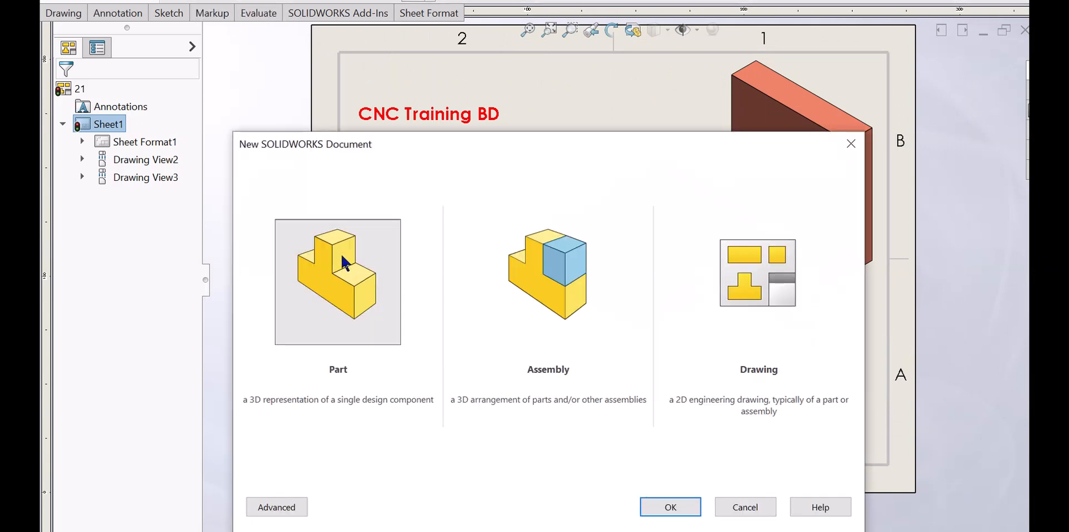
click(665, 507)
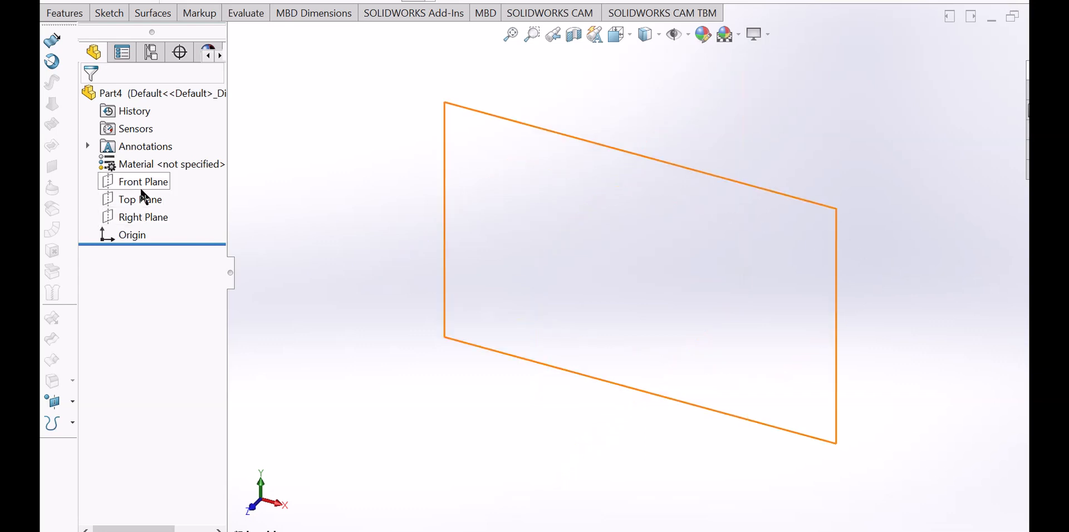
click(142, 216)
click(154, 191)
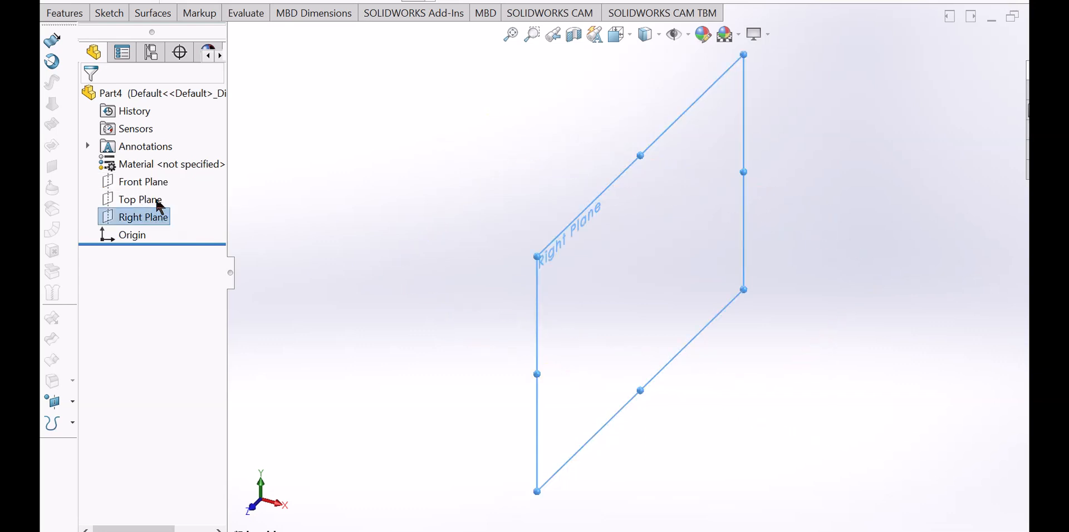
scroll(723, 185, down, 3)
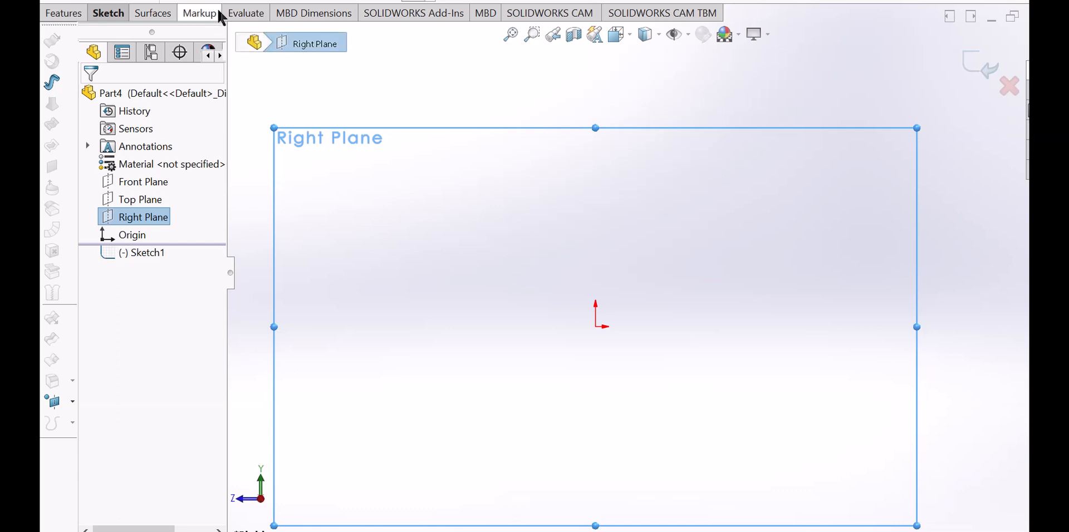
- Sketch two concentric circles centred on the origin, with radii of about 28 mm and 17 mm
click(121, 20)
click(168, 33)
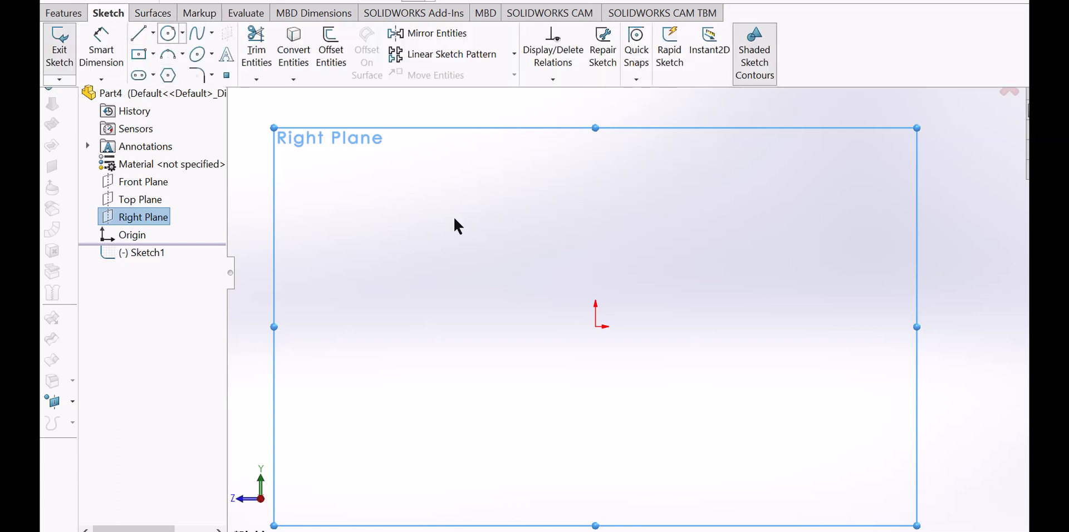
click(595, 326)
click(622, 229)
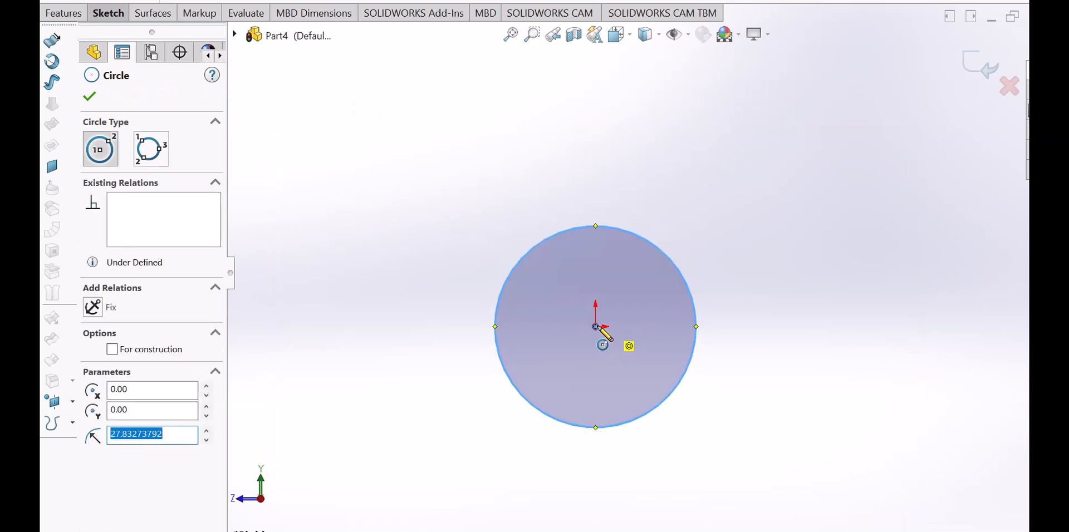
click(595, 326)
click(615, 261)
right_click(616, 262)
click(645, 276)
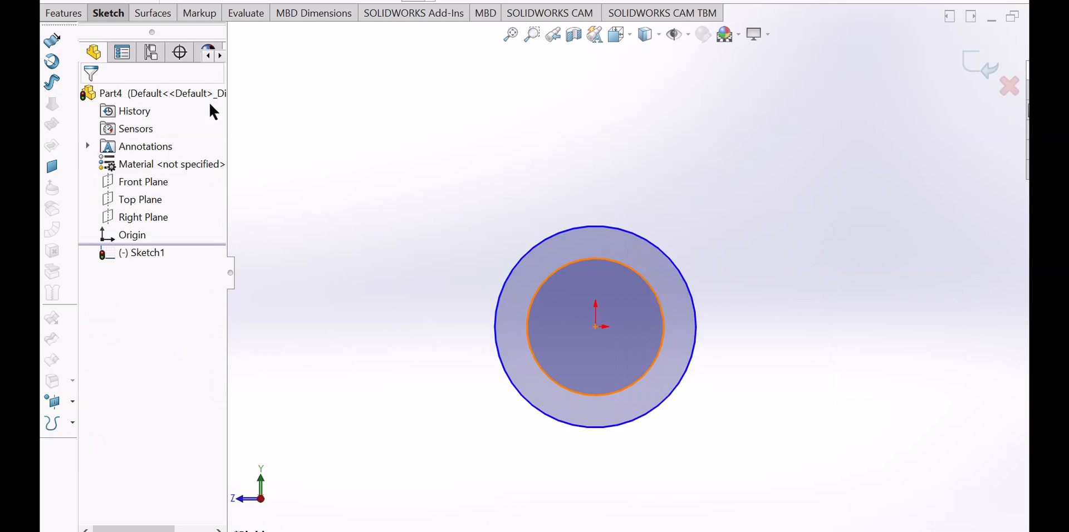
- Dimension the outer circle's diameter as 50 mm
click(73, 13)
click(106, 14)
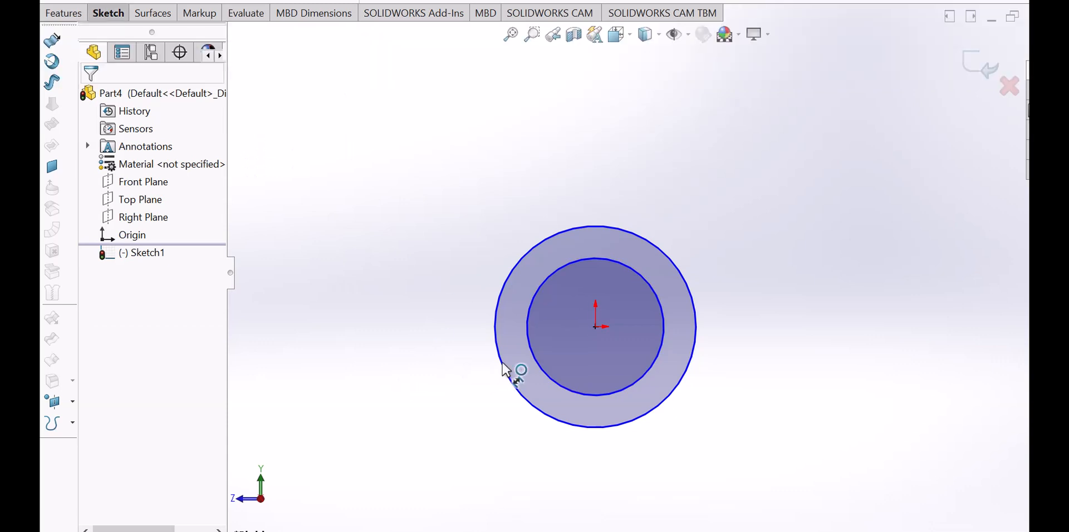
click(478, 396)
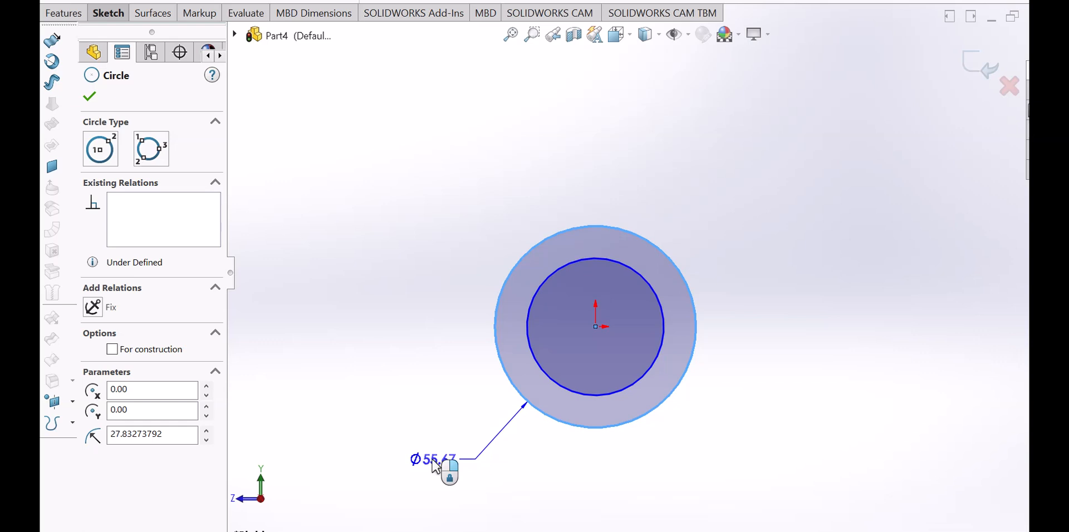
click(446, 469)
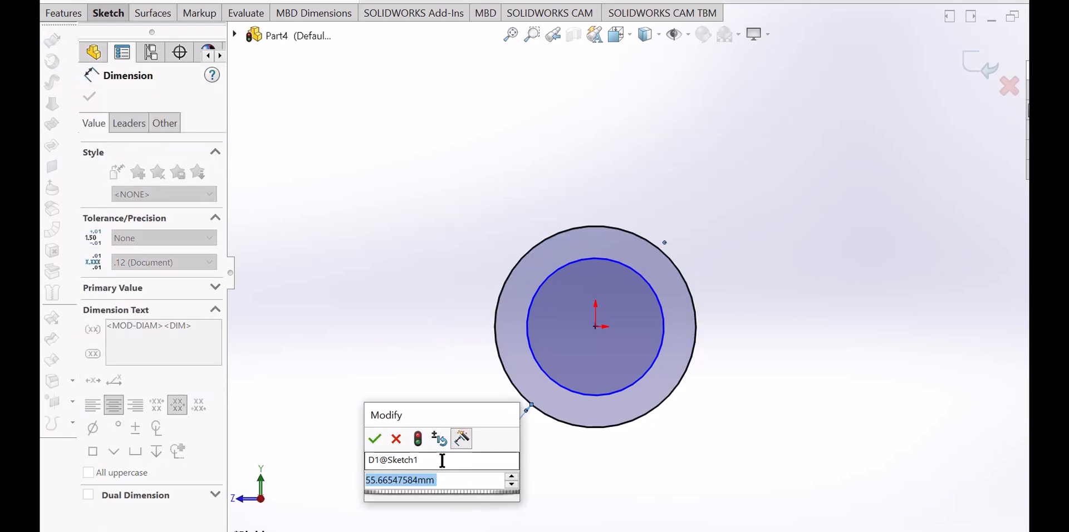
text(50)
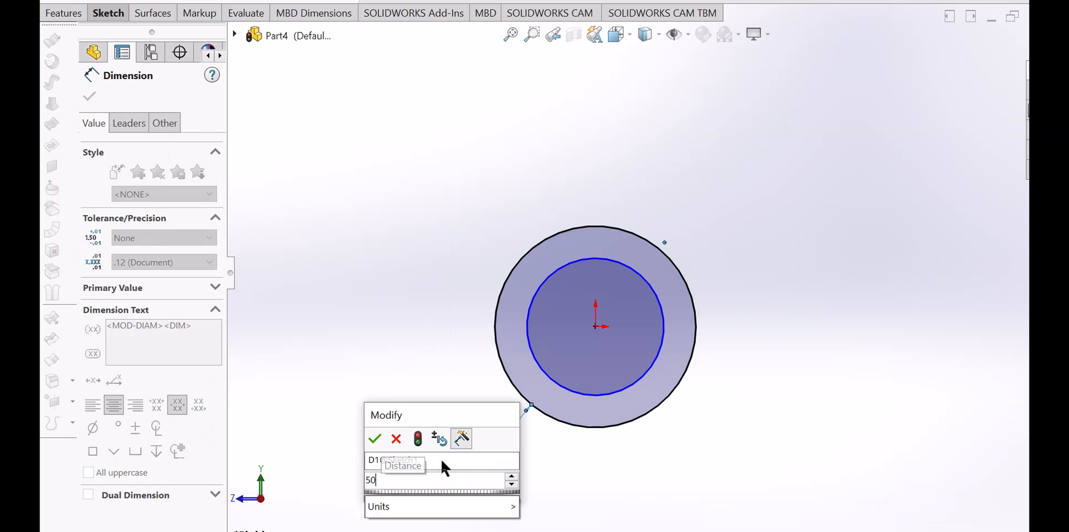
key(Return)
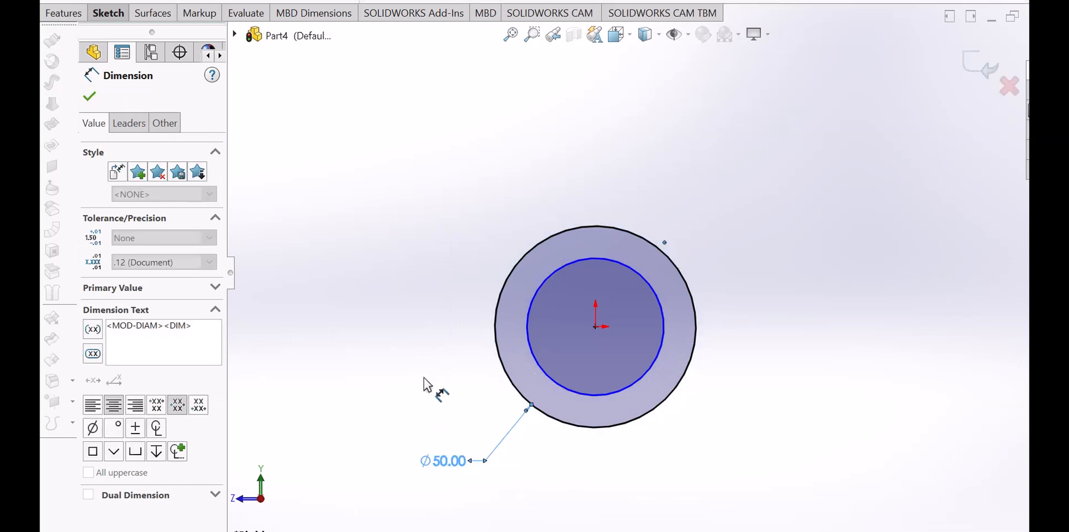
- Dimension the inner circle's diameter as 25 mm and finish dimensioning
click(562, 386)
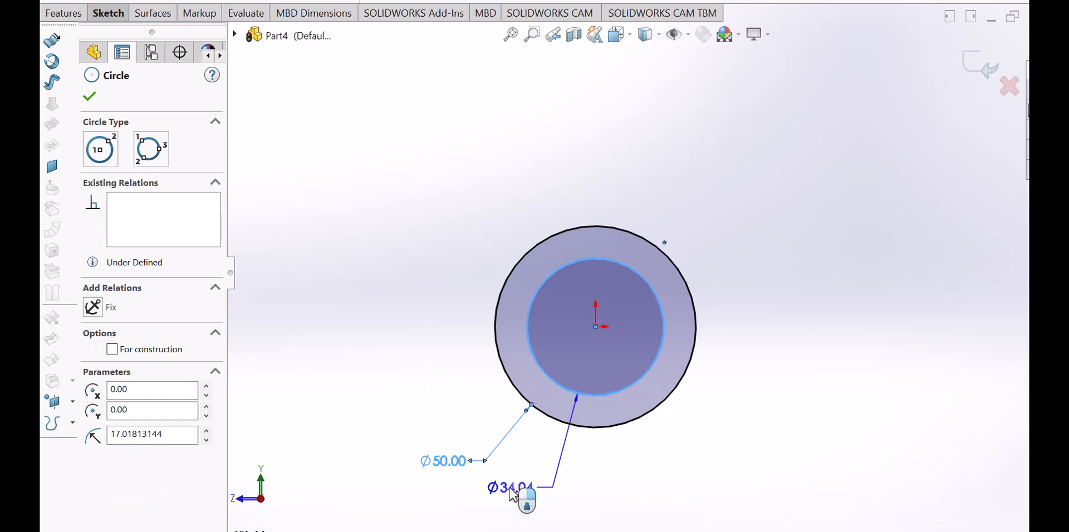
click(510, 488)
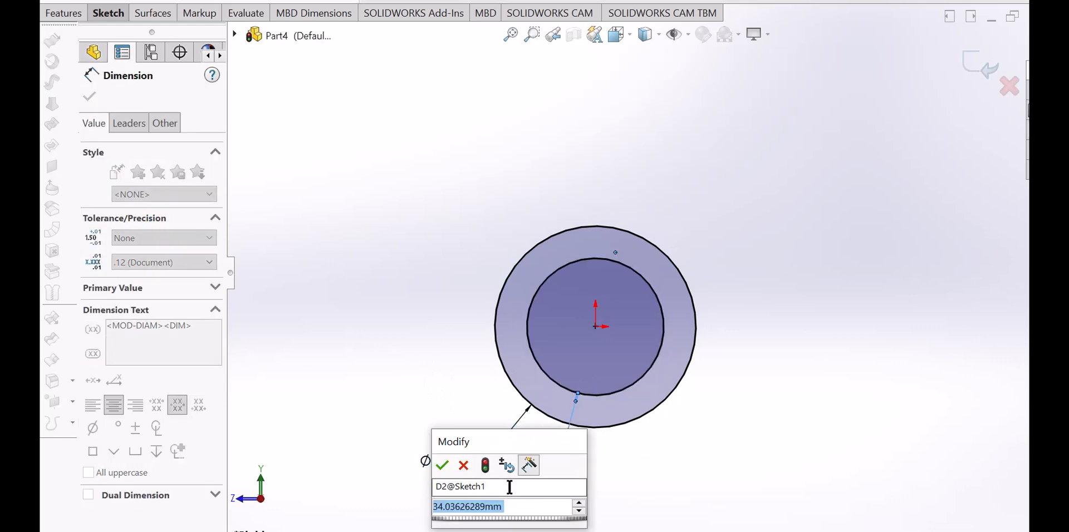
text(25)
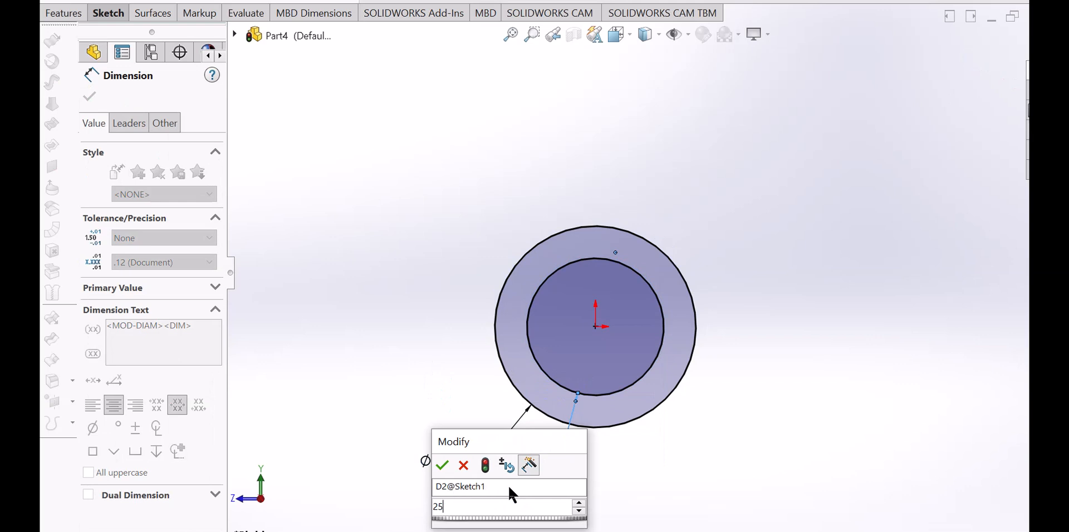
key(Return)
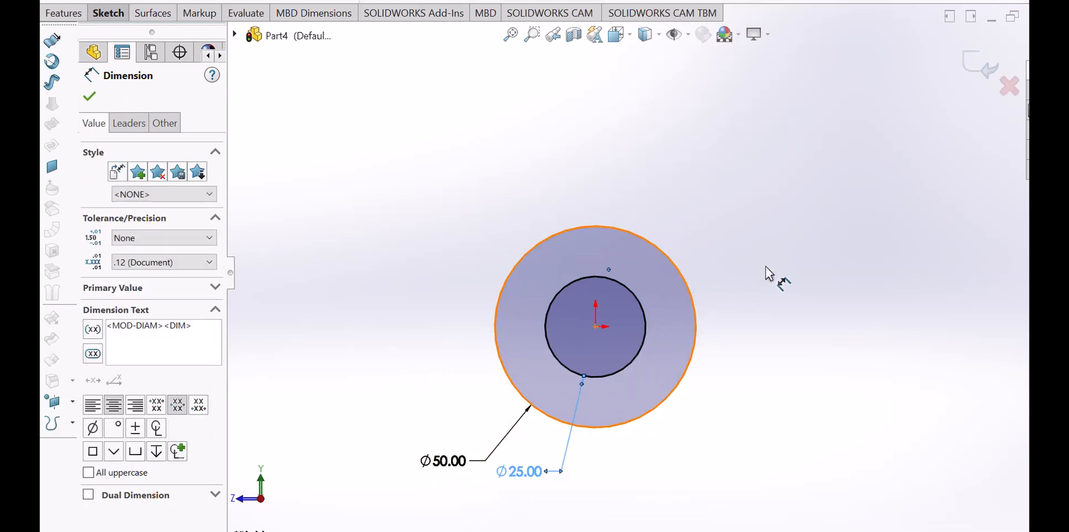
key(Escape)
right_click(773, 206)
click(812, 256)
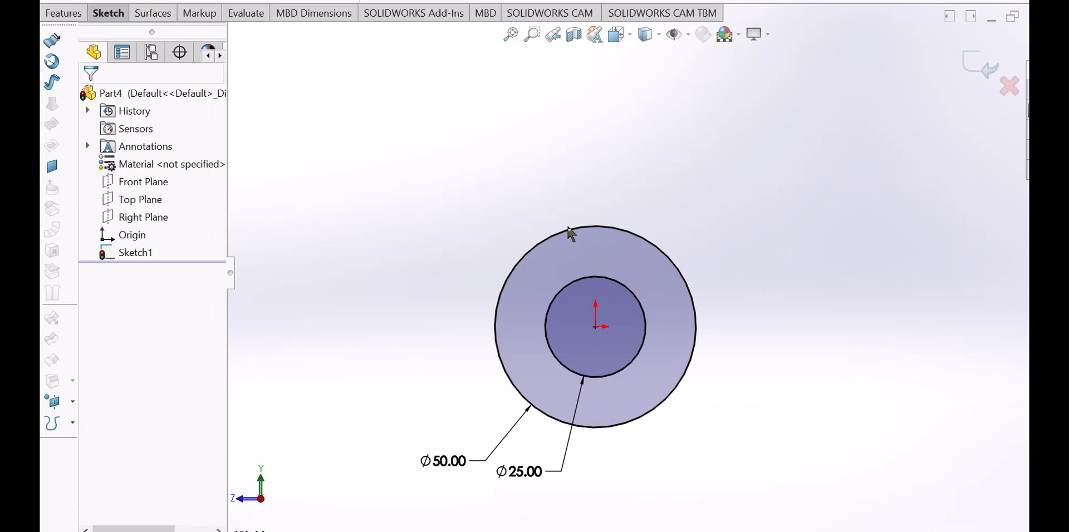
- Sketch a slightly inclined line about 86 mm long just above the circles, starting well to their left
click(107, 13)
click(133, 40)
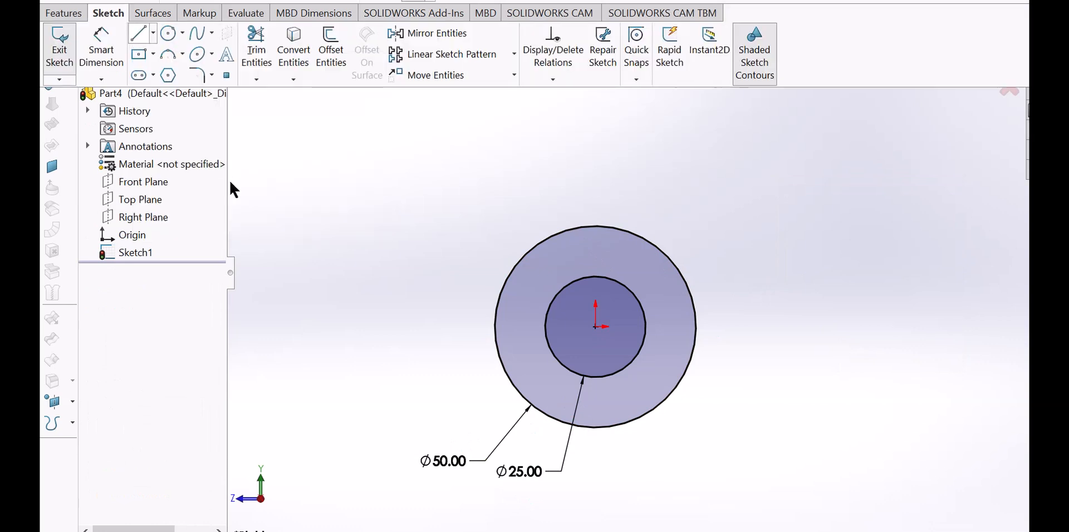
click(319, 238)
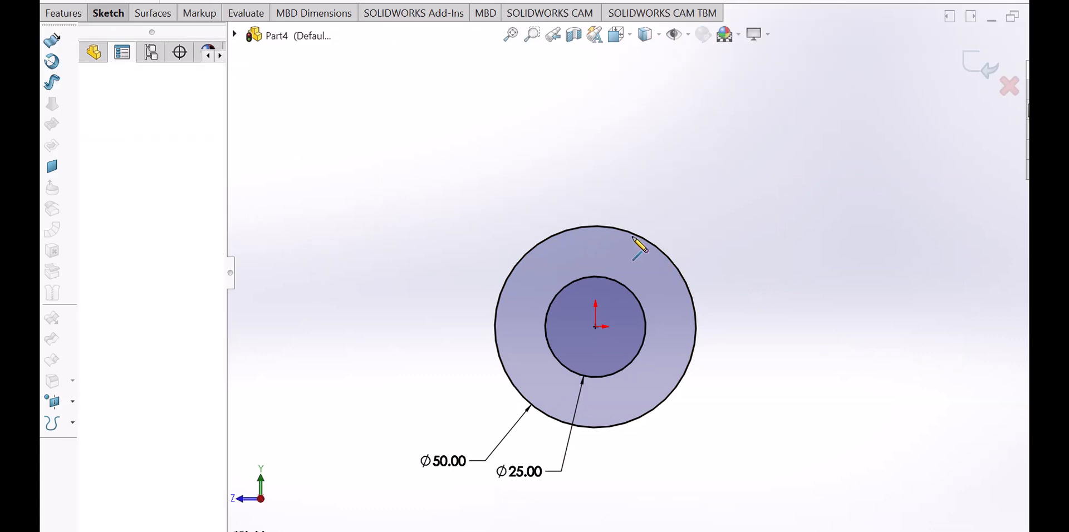
right_click(662, 212)
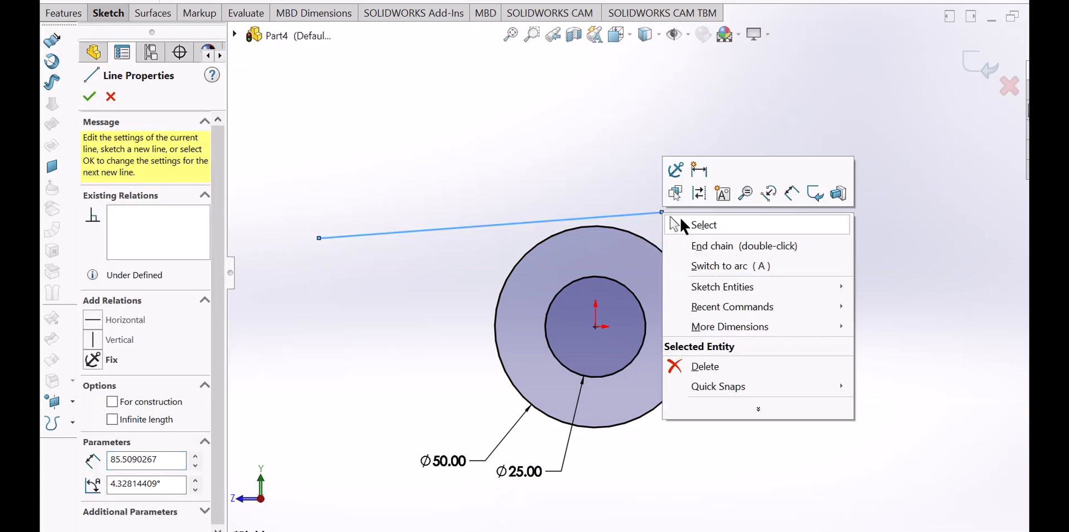
click(490, 124)
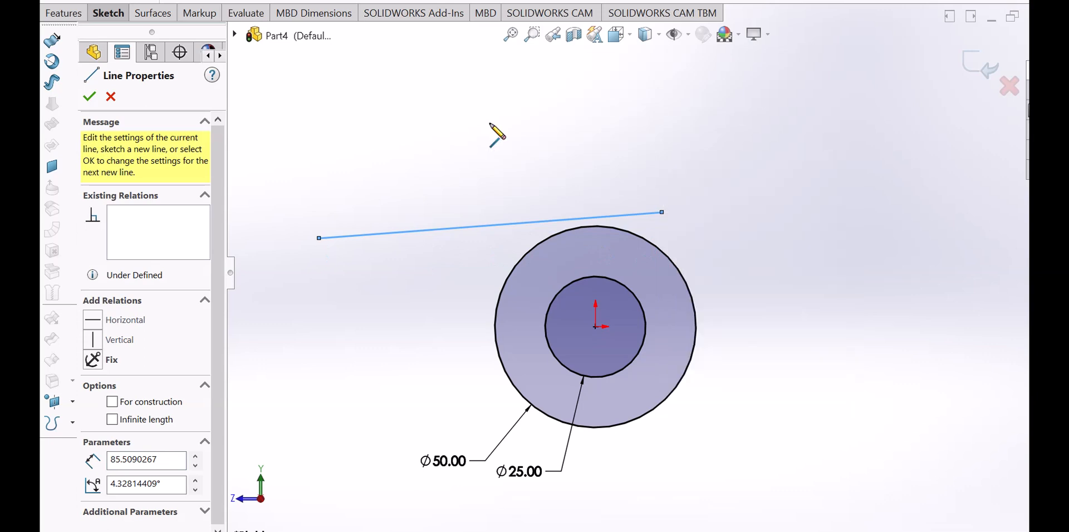
key(Escape)
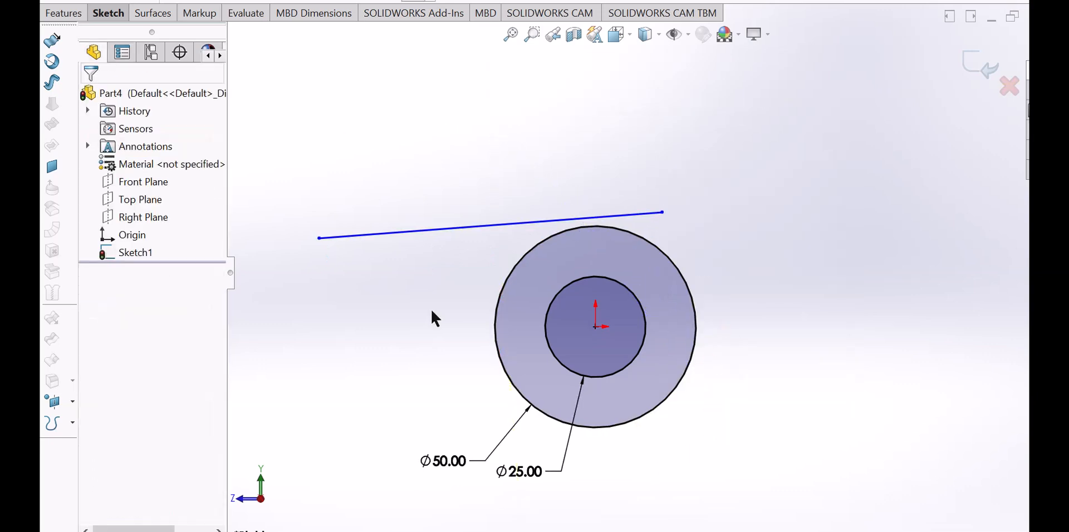
- Sketch a line about 81 mm long below the circles, continuing with a perpendicular line upward from its right end
click(98, 14)
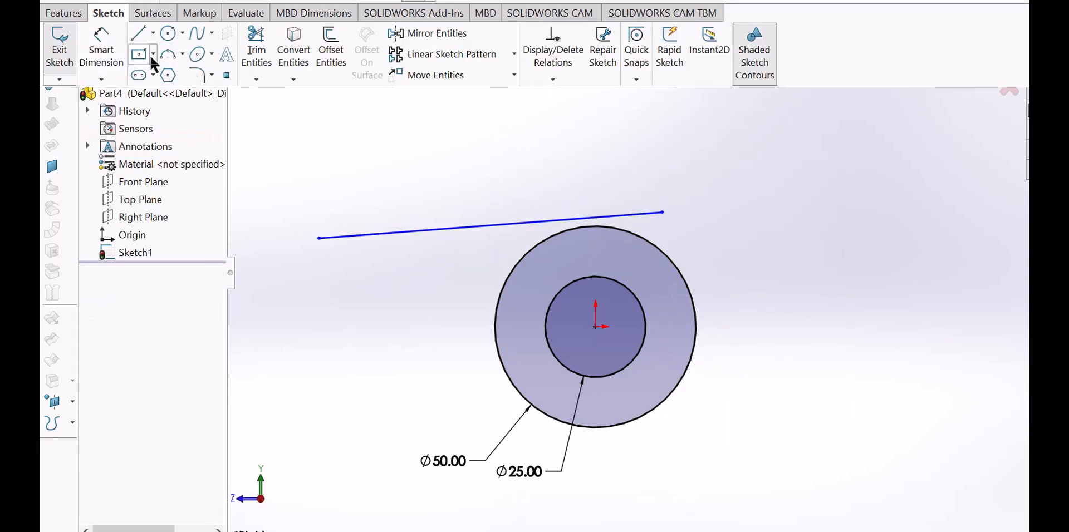
click(524, 451)
click(851, 434)
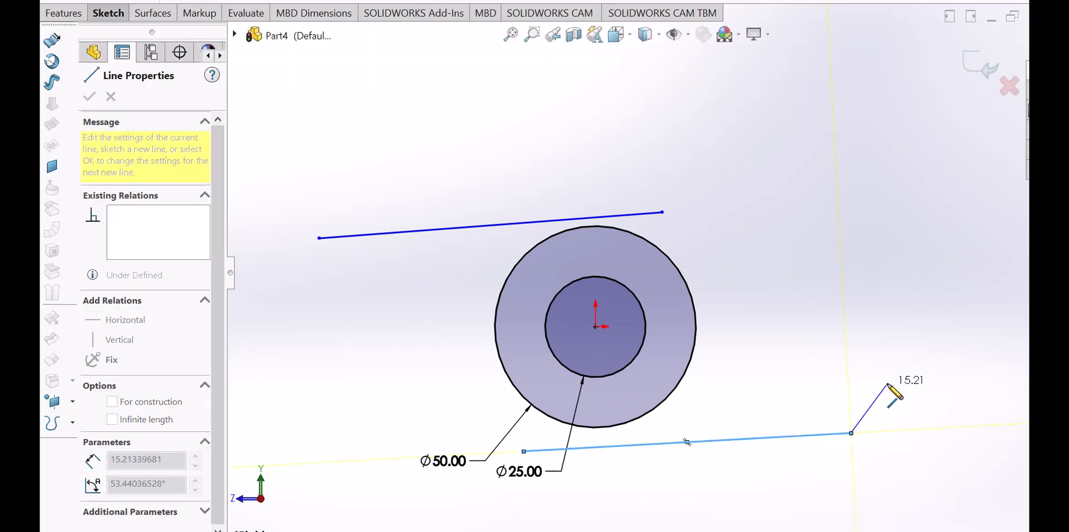
click(837, 173)
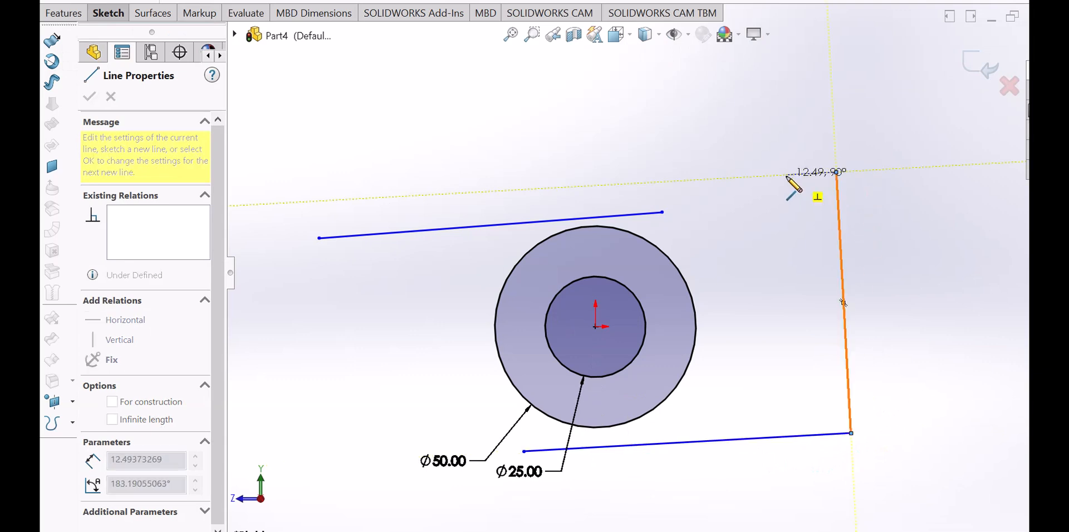
key(Escape)
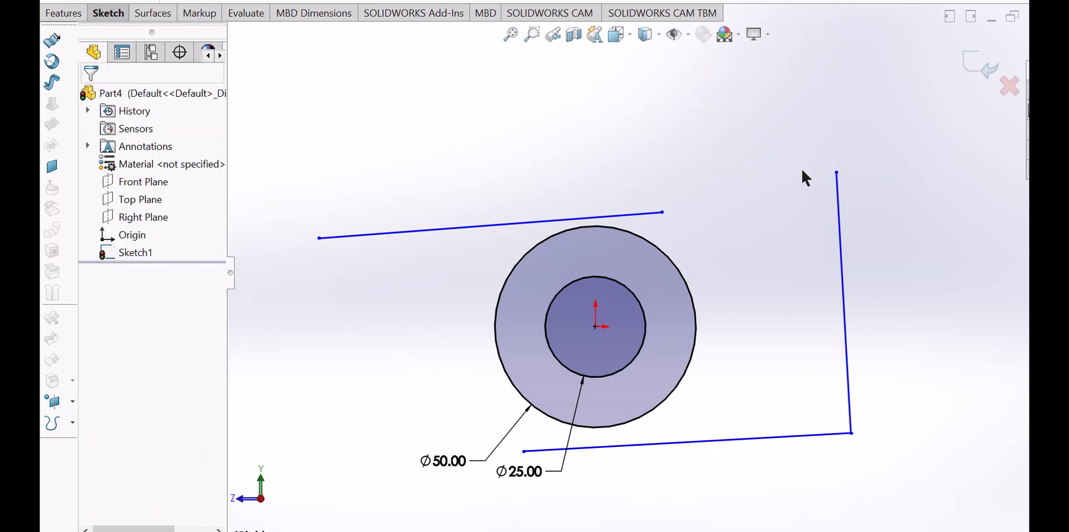
- Make the line below the circles tangent to the outer circle and horizontal
click(662, 445)
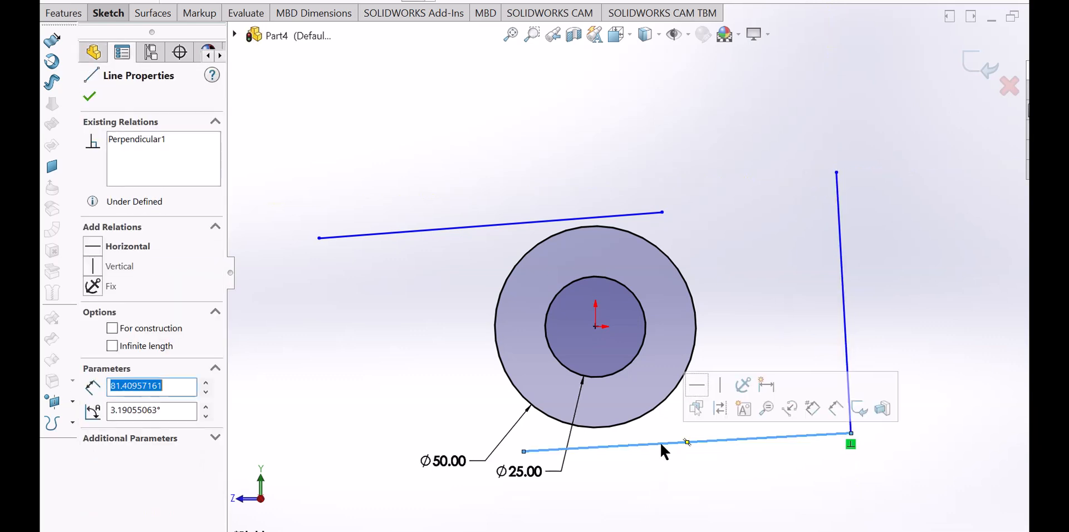
ctrl+click(643, 418)
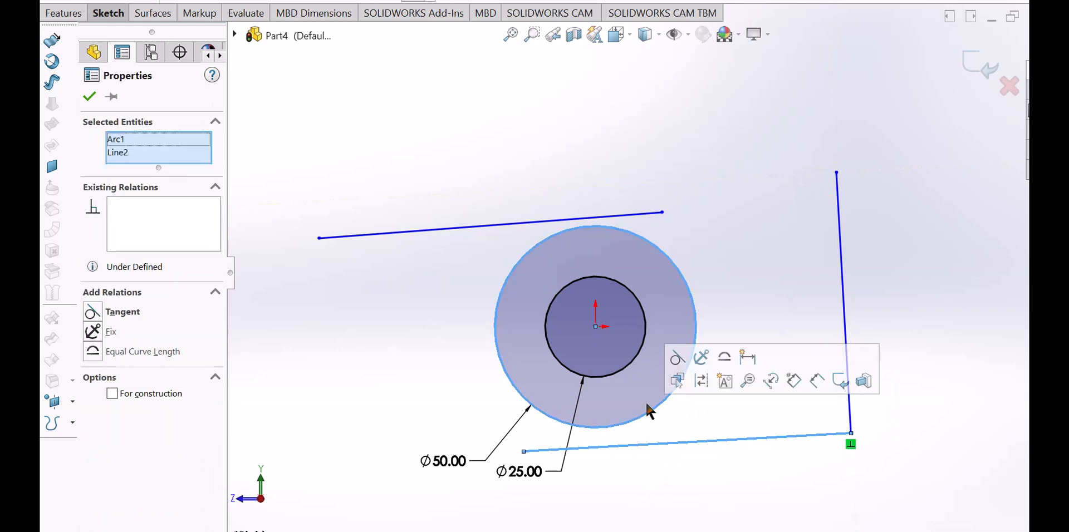
click(678, 359)
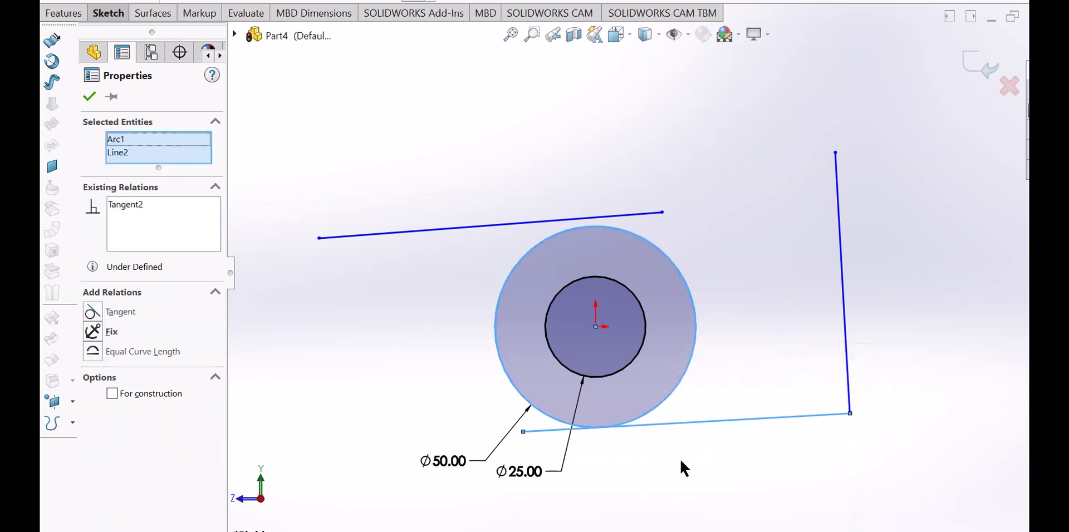
click(744, 429)
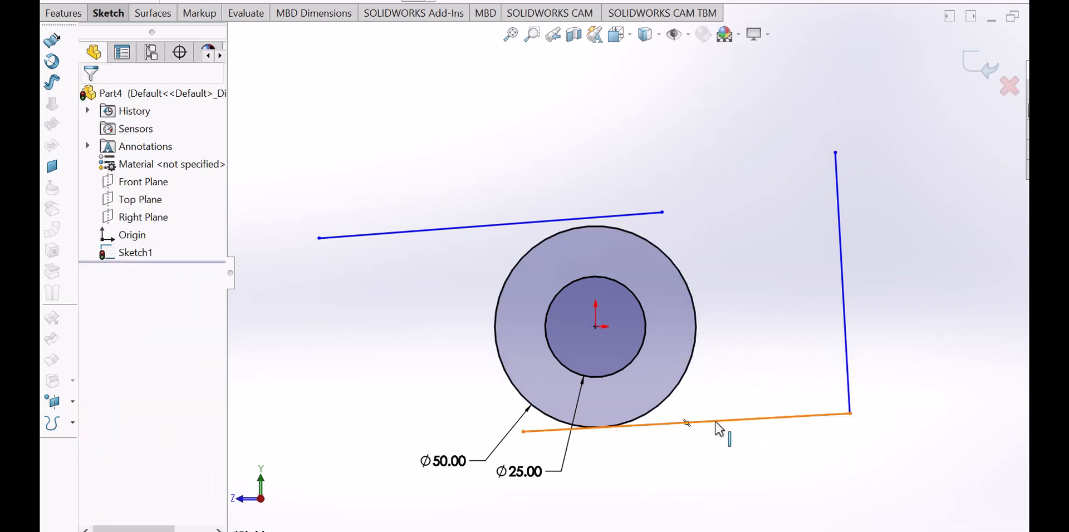
click(717, 423)
click(754, 368)
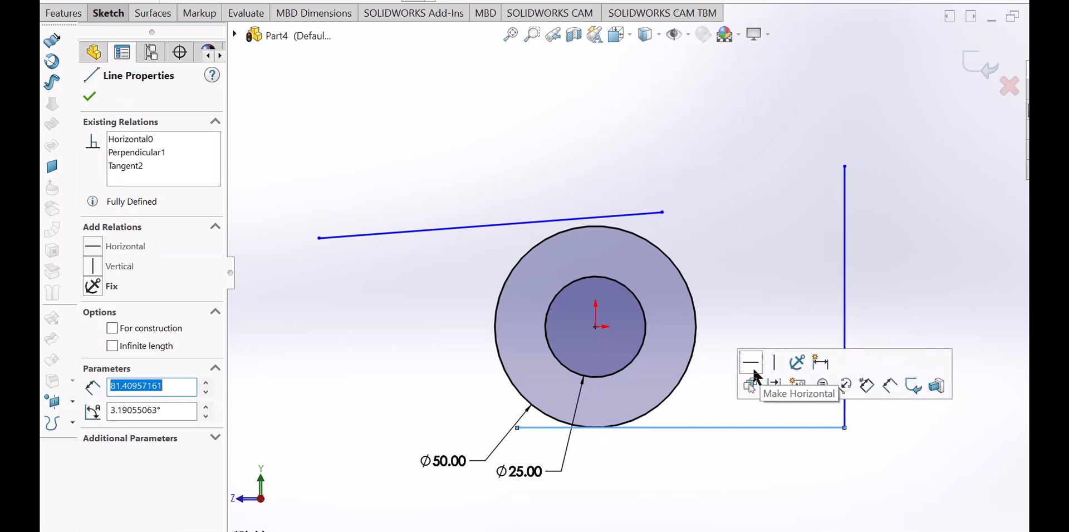
- Make the inclined line above the circles tangent to the outer circle
click(740, 466)
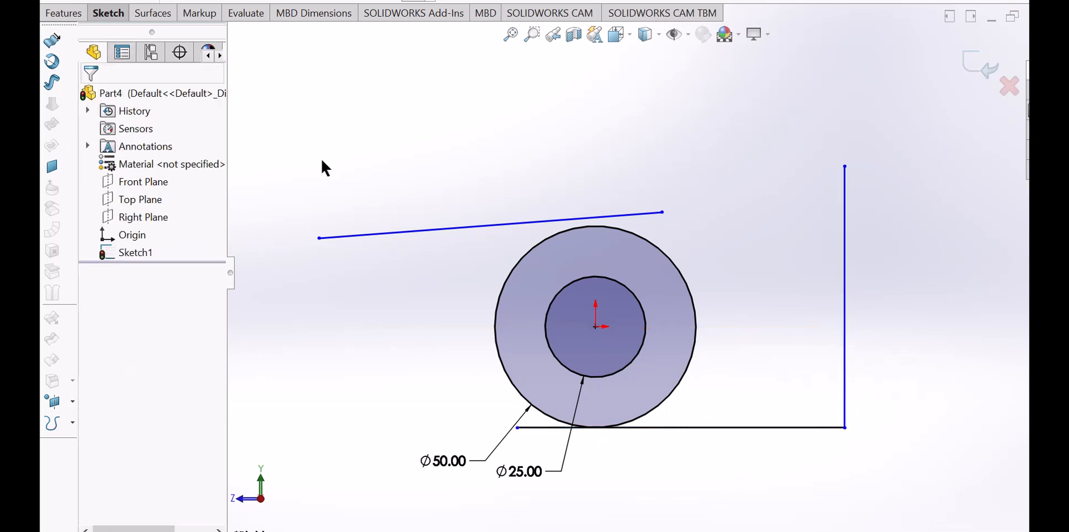
click(434, 229)
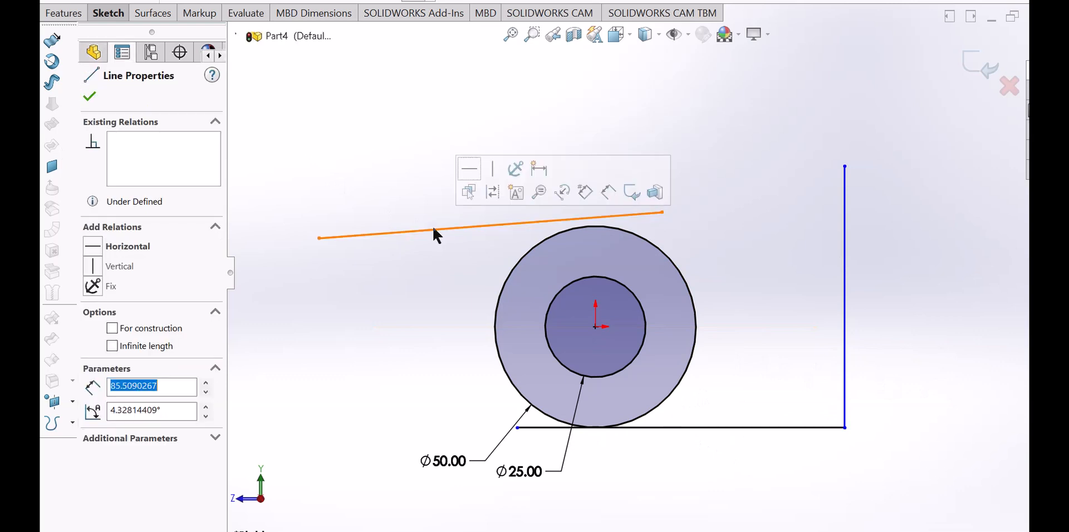
ctrl+click(536, 242)
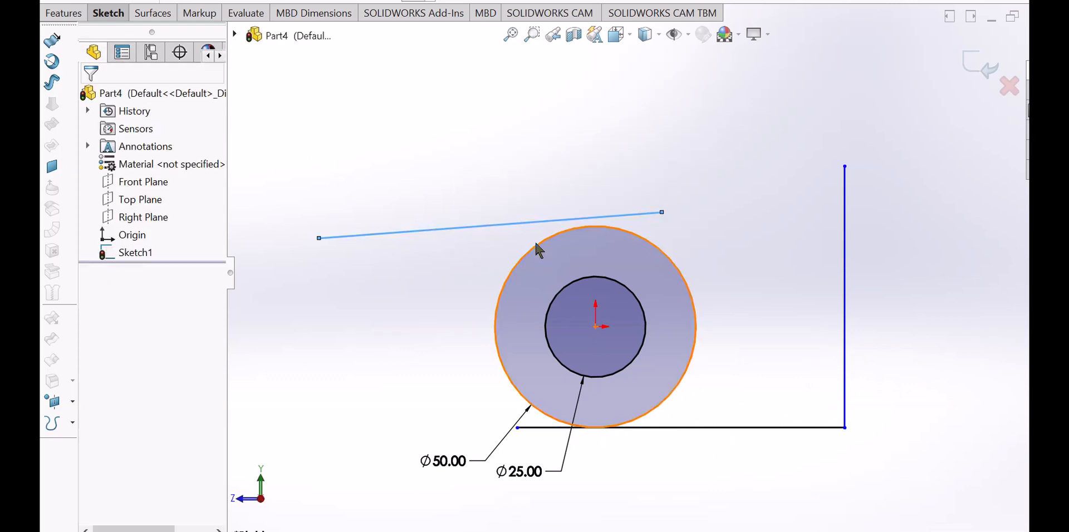
ctrl+click(536, 242)
click(463, 252)
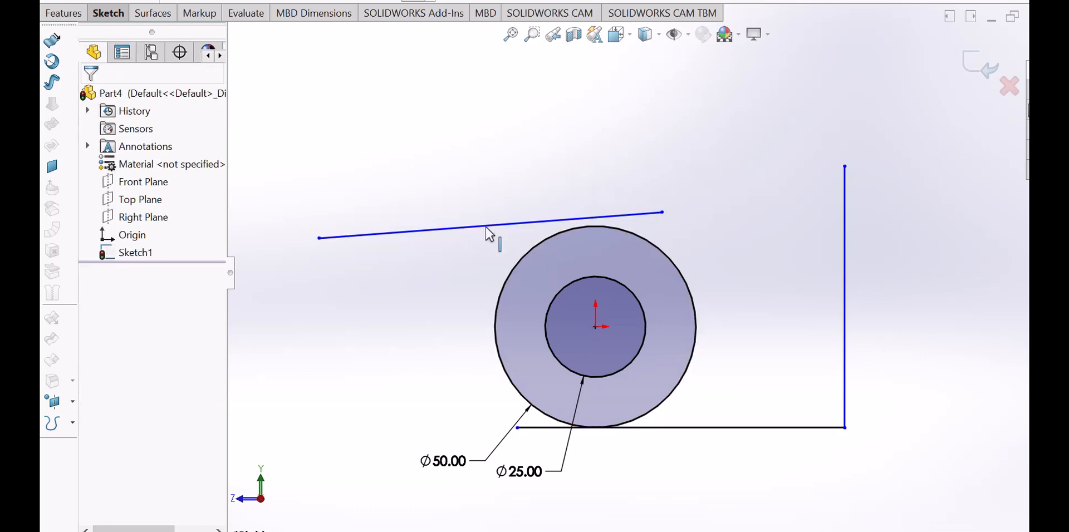
click(503, 239)
ctrl+click(533, 256)
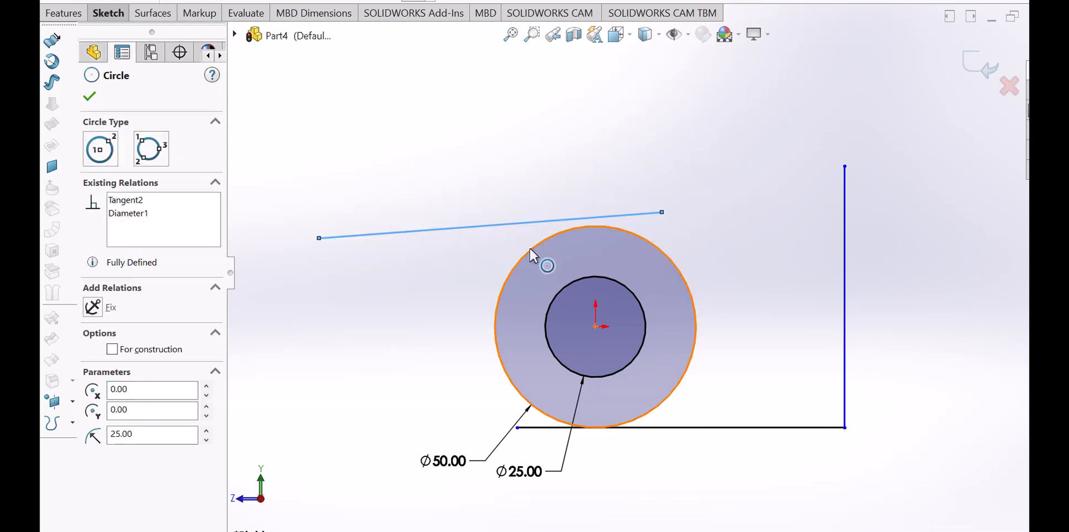
click(566, 192)
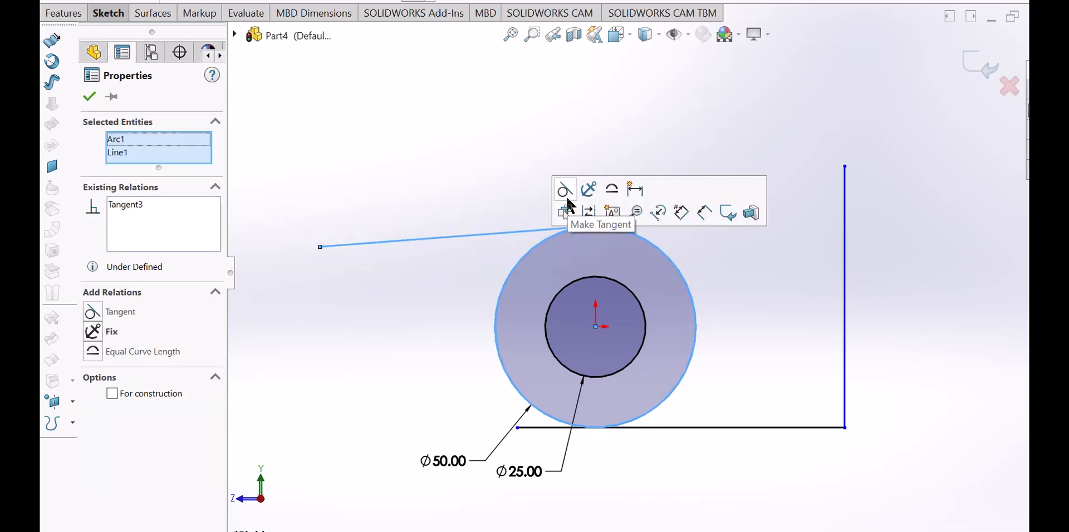
click(436, 178)
- Make the line above the circles horizontal
click(426, 245)
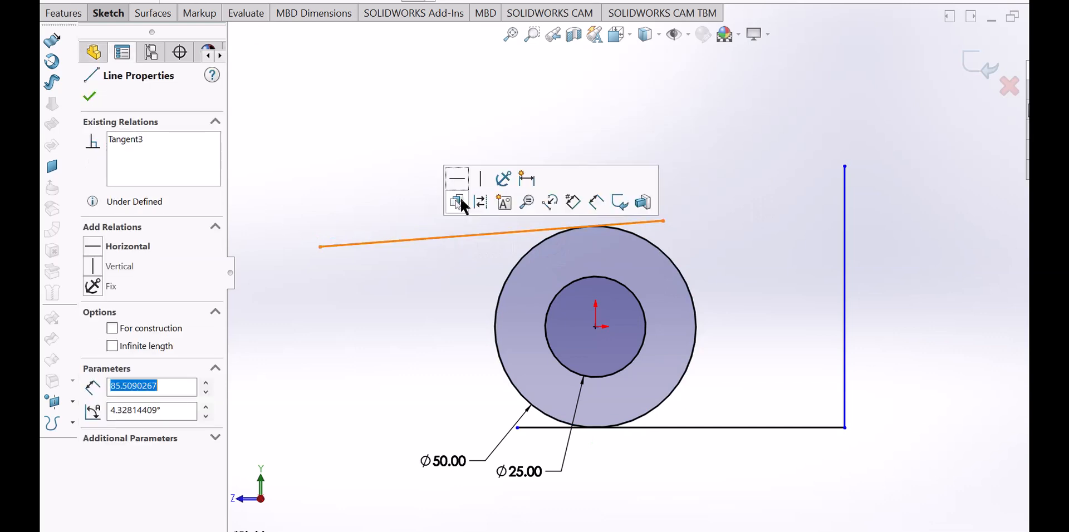
click(460, 199)
click(424, 182)
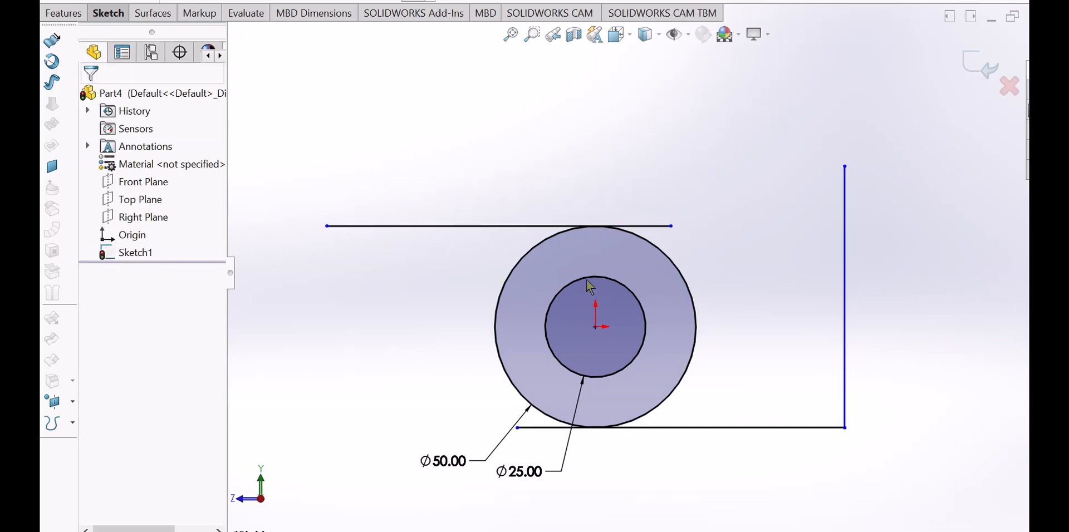
- Power-trim the upper horizontal line's overhang to the right of its tangent point on the outer circle
scroll(788, 268, down, 1)
scroll(788, 268, up, 2)
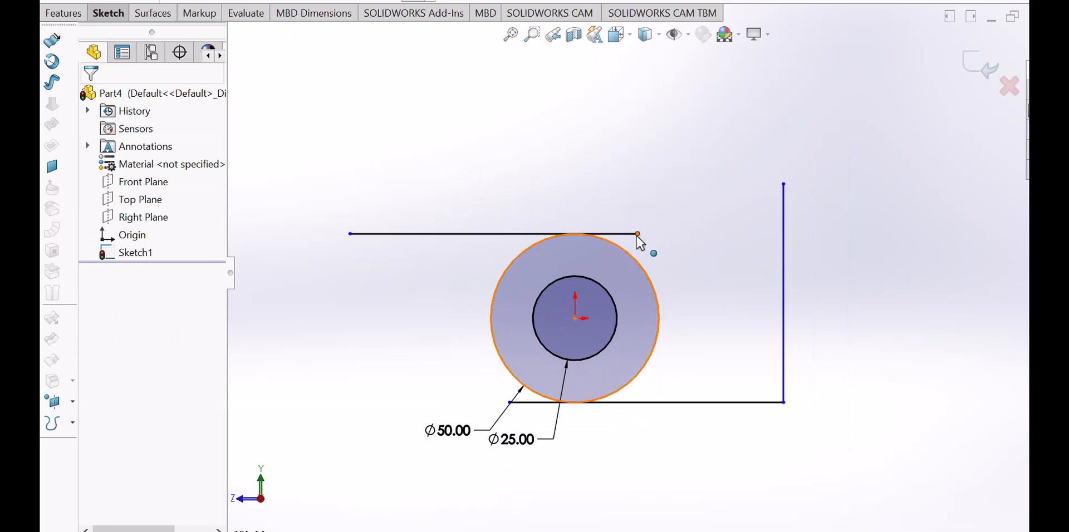
click(93, 16)
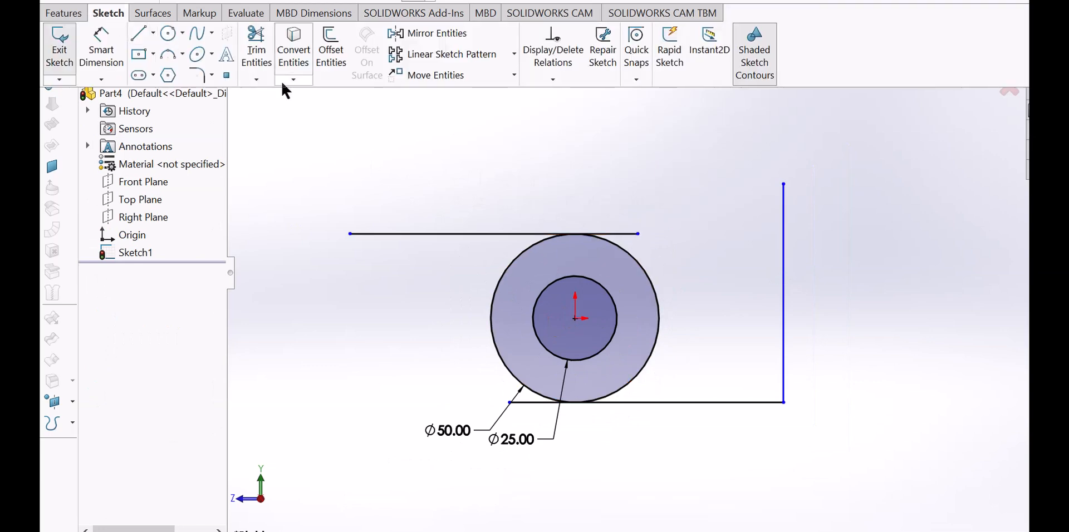
click(256, 56)
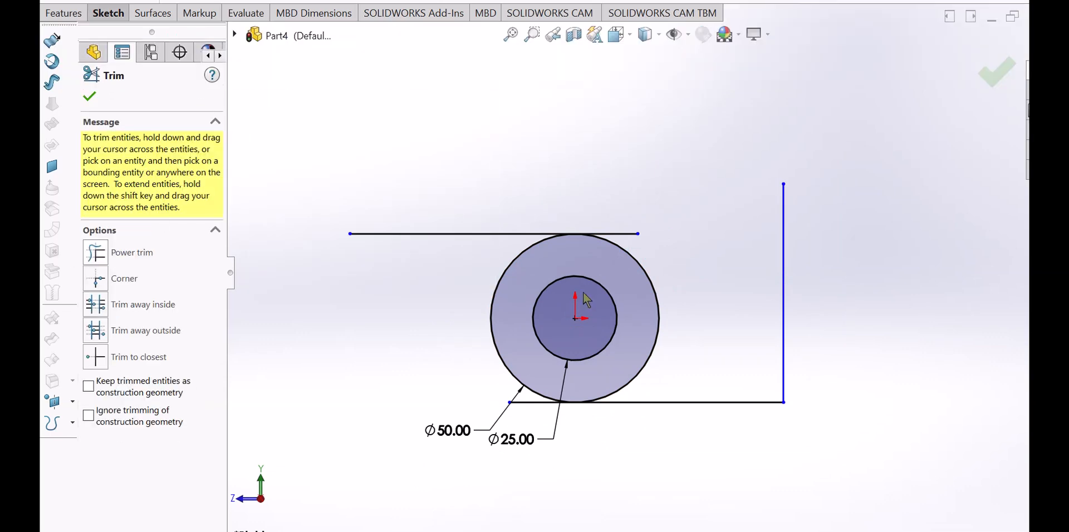
scroll(623, 255, down, 3)
drag(630, 223, 626, 262)
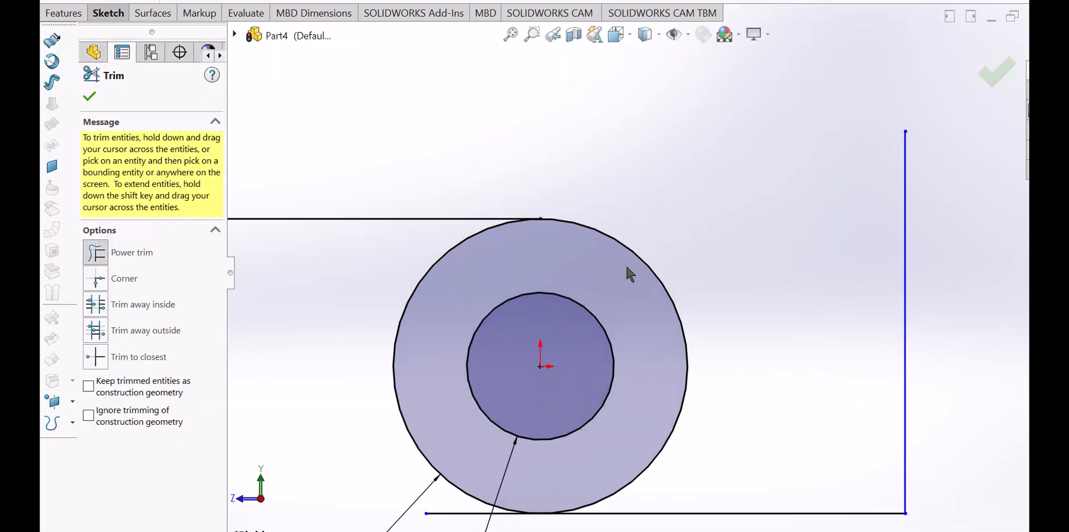
- Trim the lower horizontal line's overhang to the left of its tangent point on the outer circle and finish trimming
scroll(626, 263, up, 2)
scroll(580, 406, down, 3)
drag(457, 446, 461, 437)
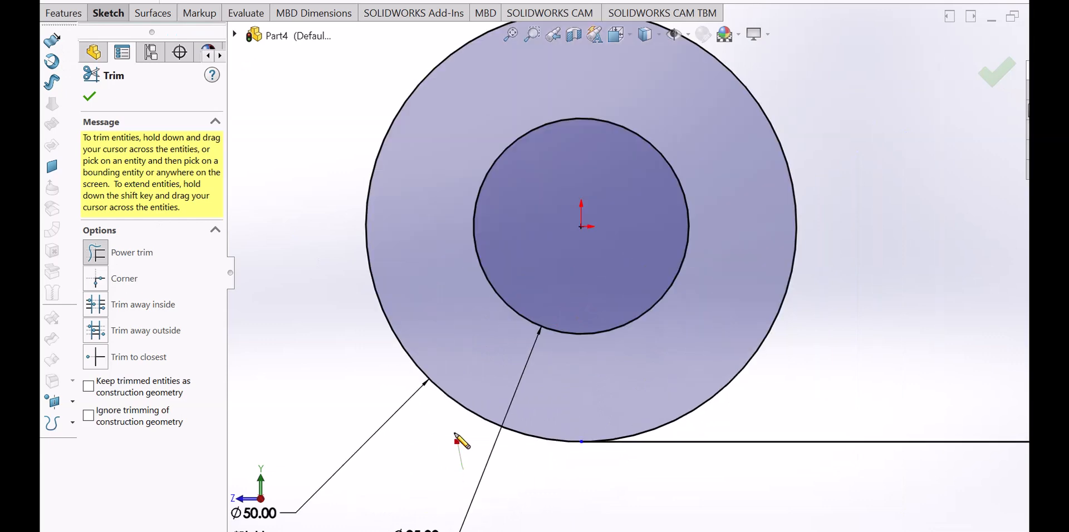
scroll(559, 429, up, 4)
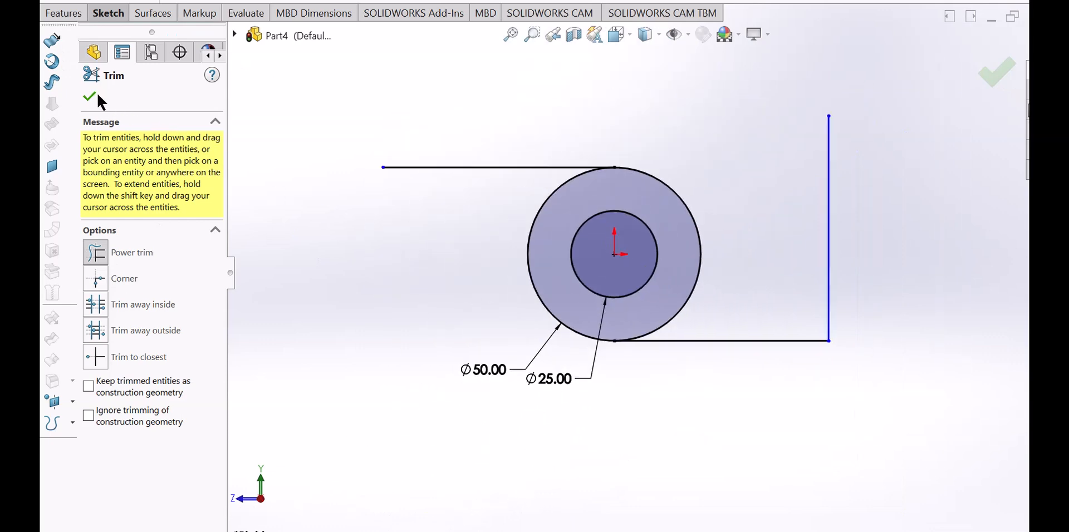
click(93, 98)
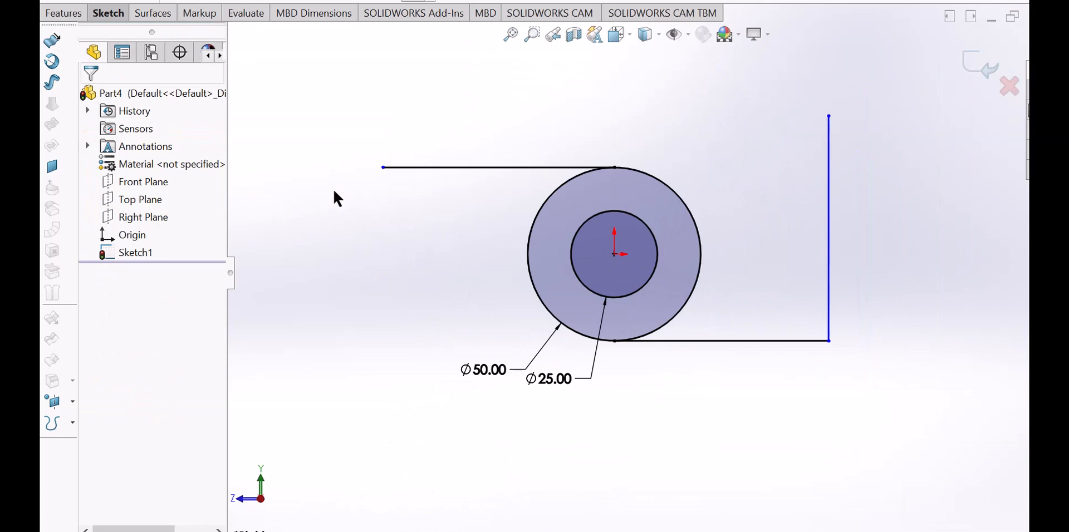
- Dimension the horizontal distance from the circles' centre to the upper line's free left end as 79 mm
click(103, 18)
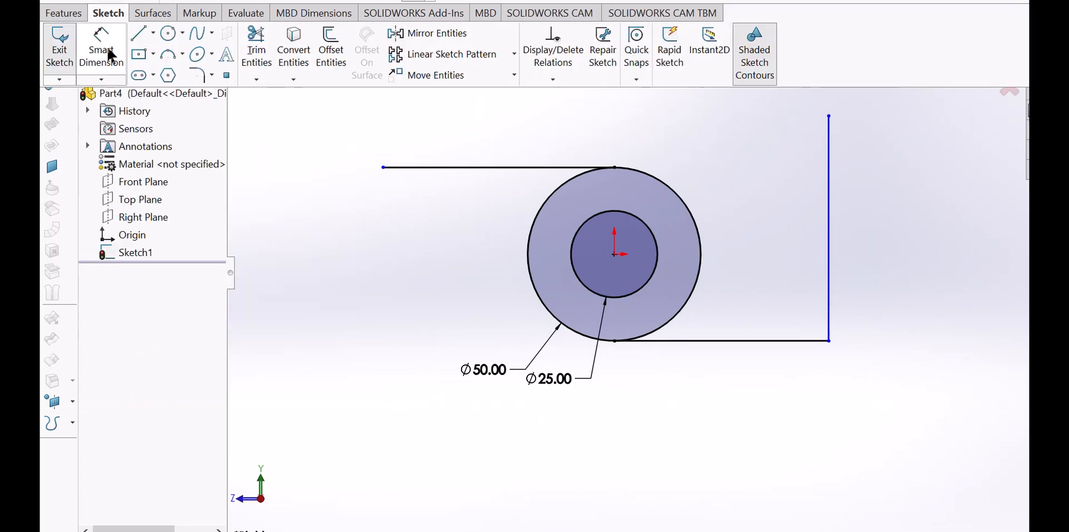
click(613, 256)
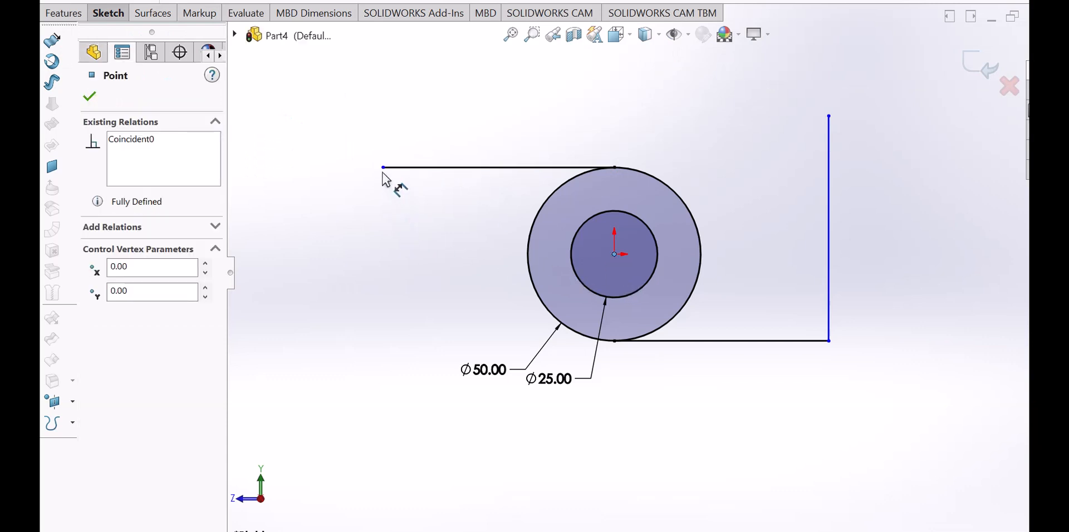
click(383, 167)
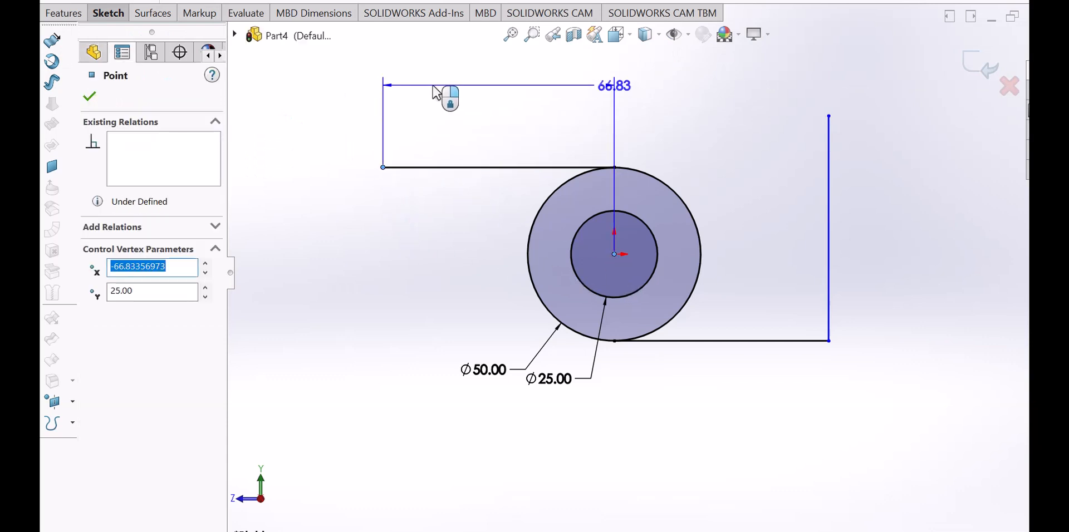
click(438, 92)
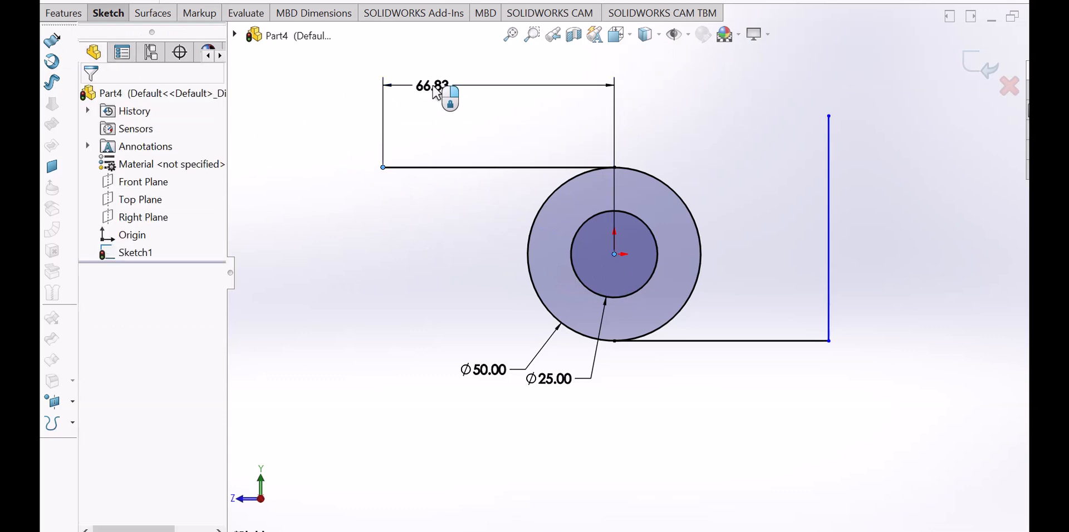
text(79)
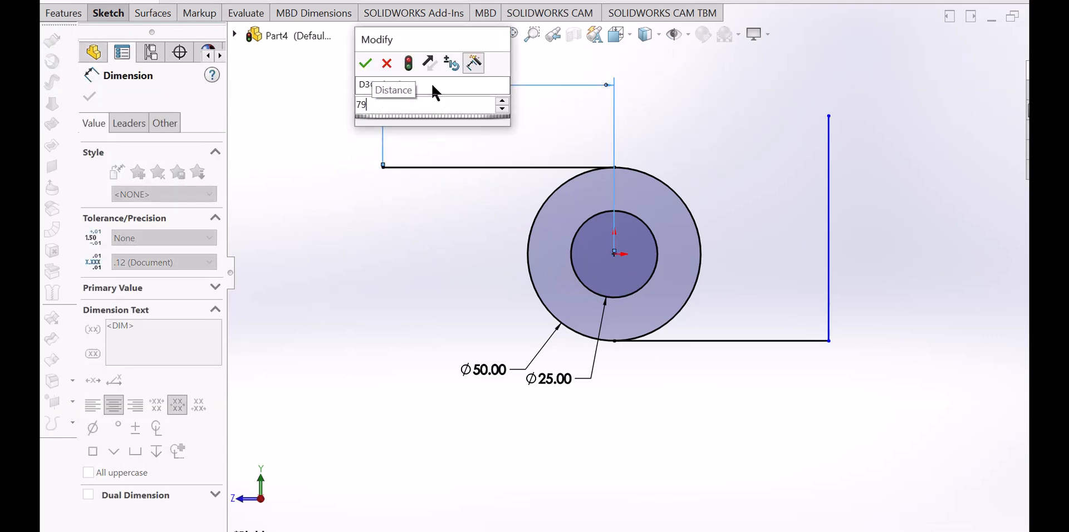
key(Return)
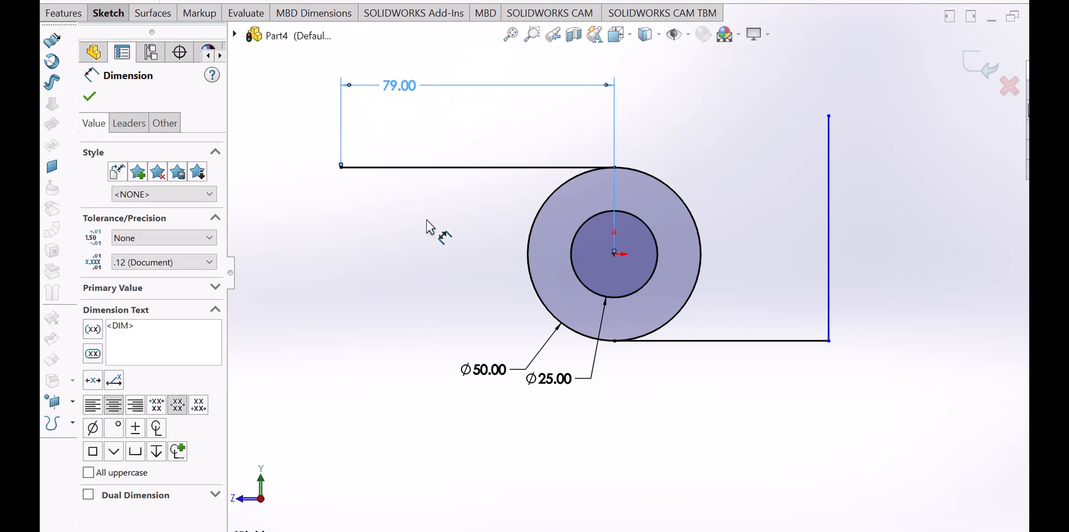
click(419, 220)
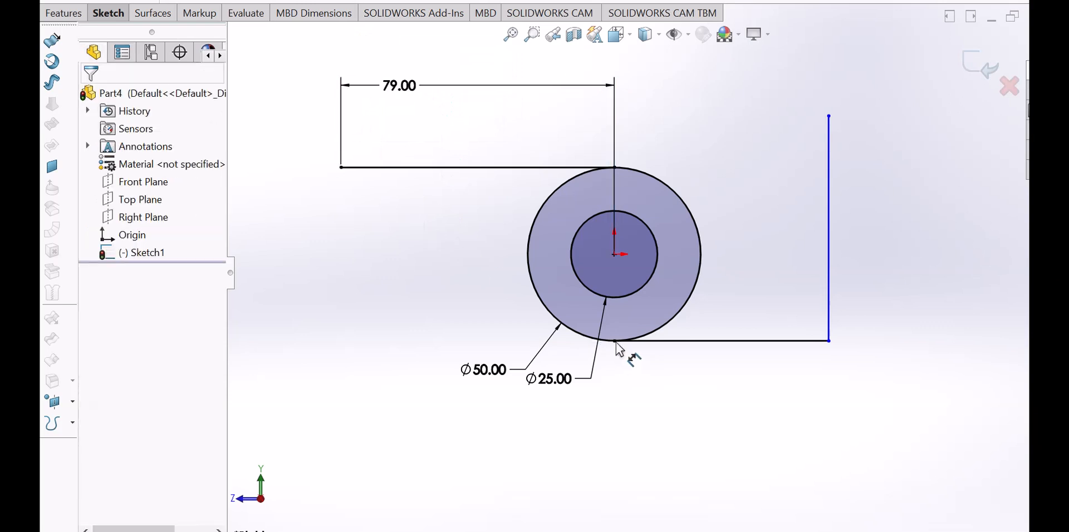
- Dimension the horizontal distance from the circles' centre to the lower line's right end as 60 mm
click(615, 255)
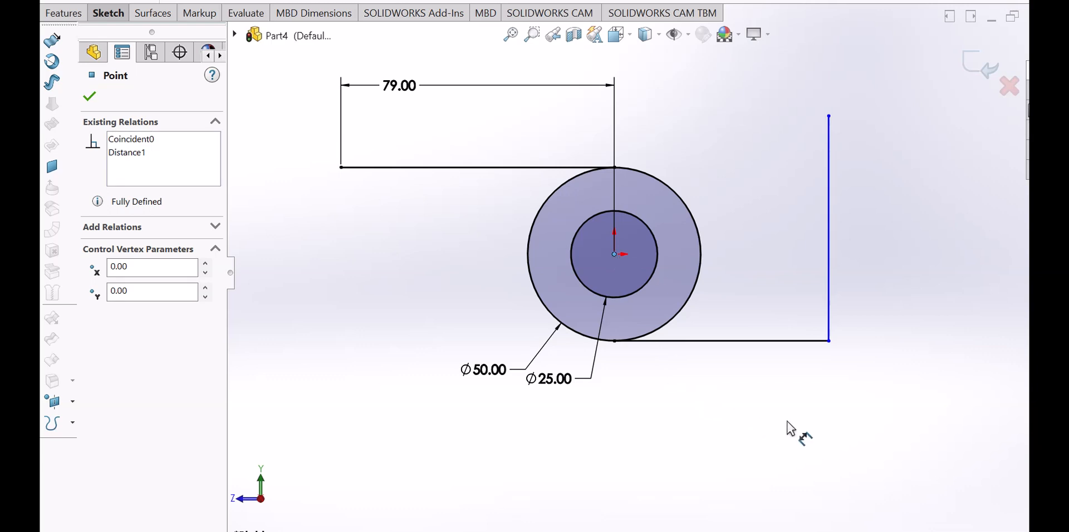
click(829, 342)
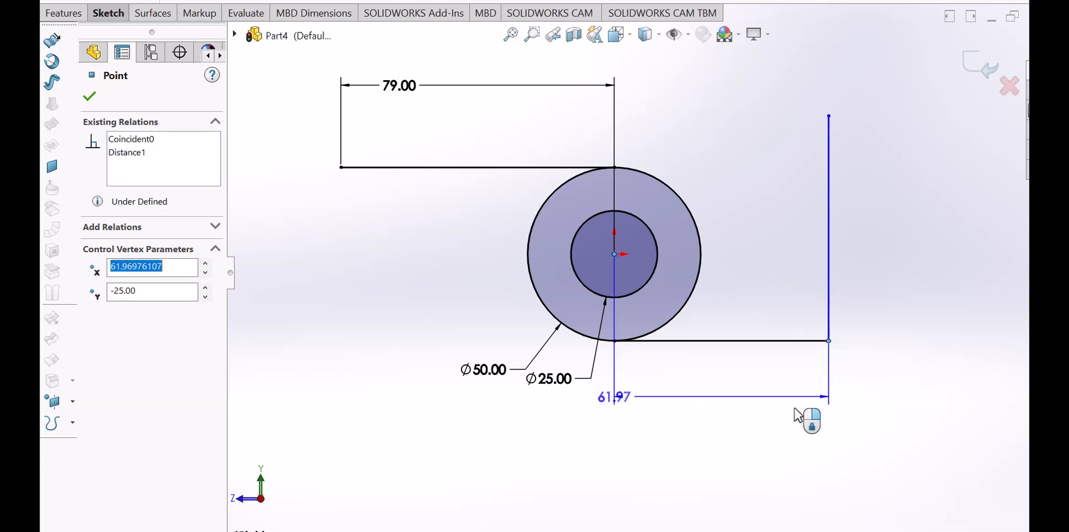
click(737, 415)
double_click(734, 411)
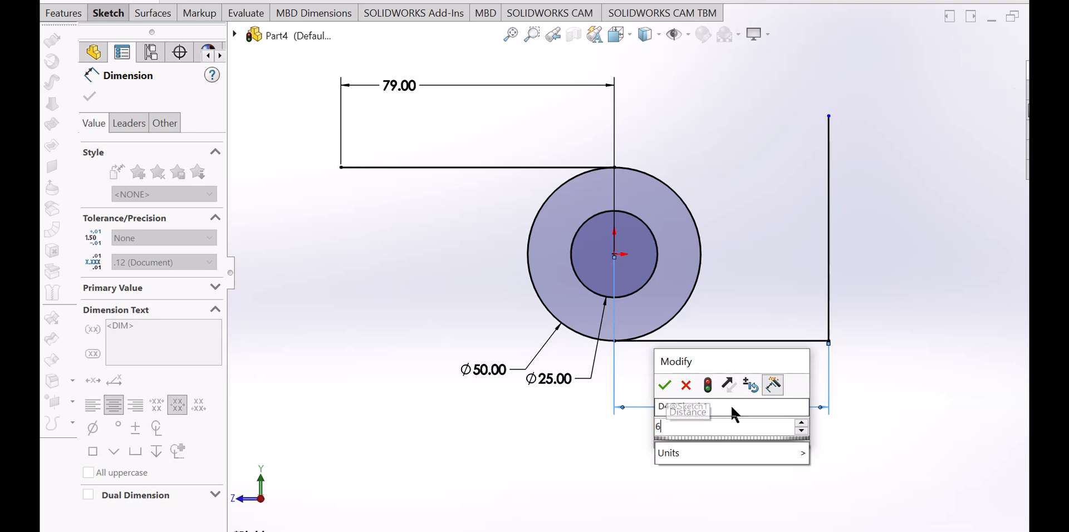
key(Return)
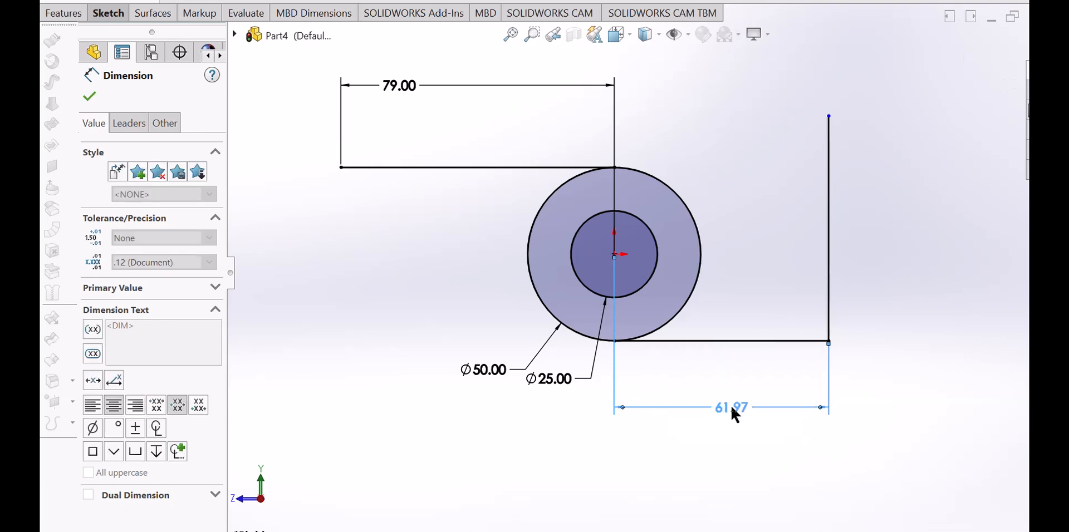
click(905, 217)
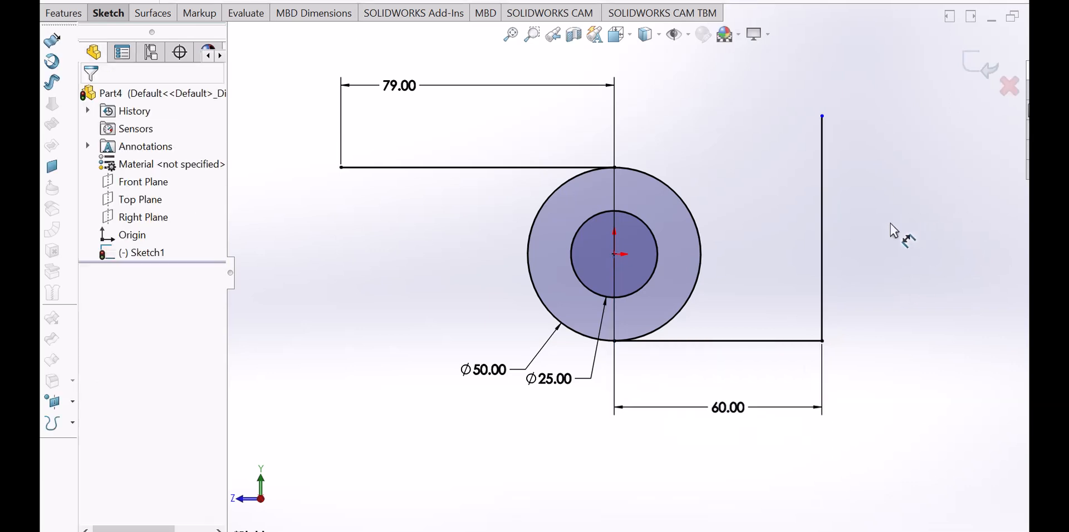
- Dimension the vertical line's length as 75 mm and finish dimensioning
click(824, 164)
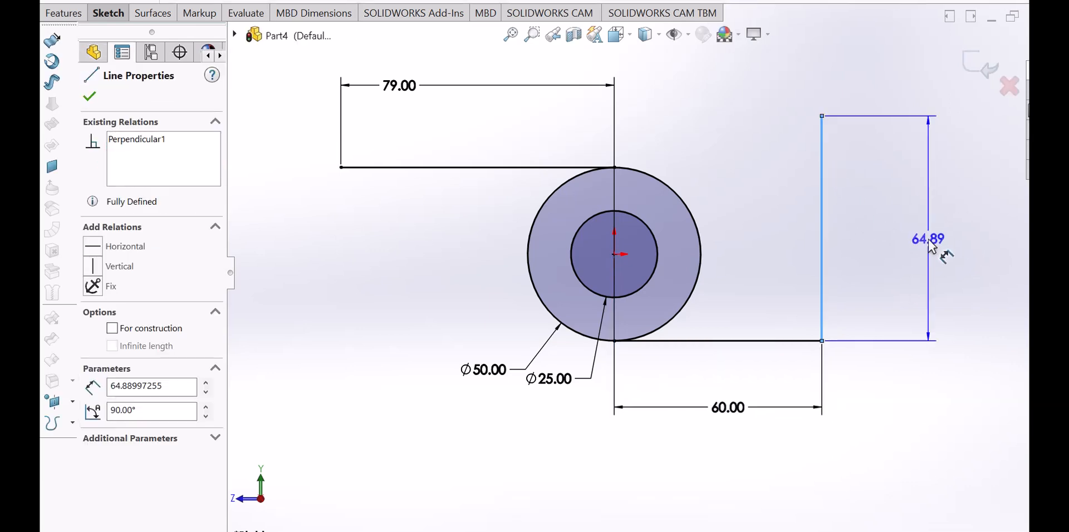
click(911, 231)
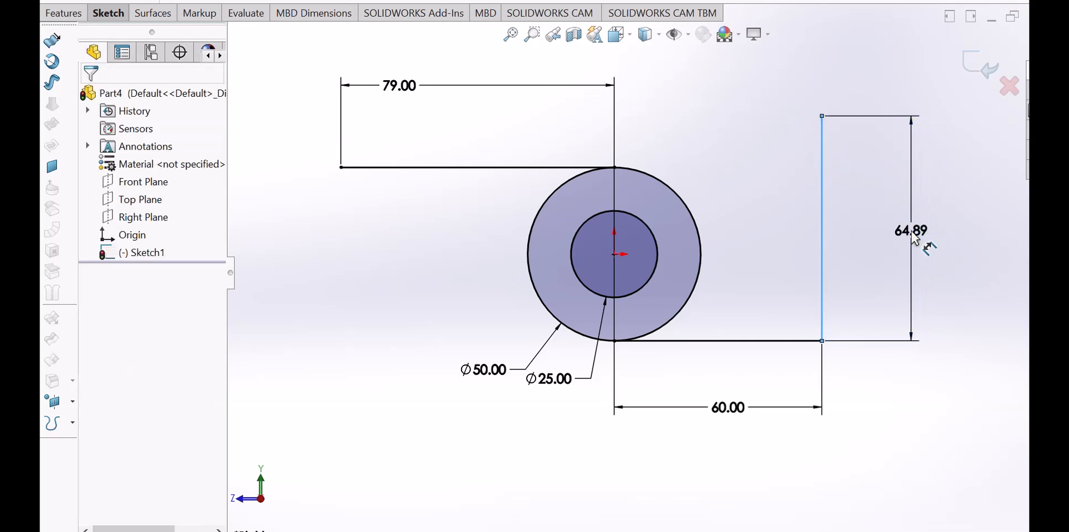
text(75)
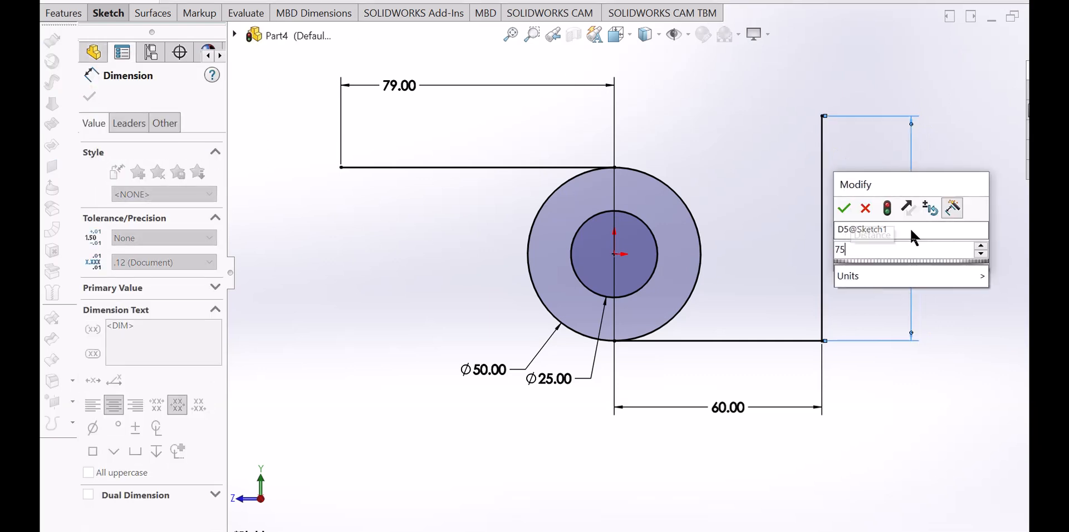
key(Return)
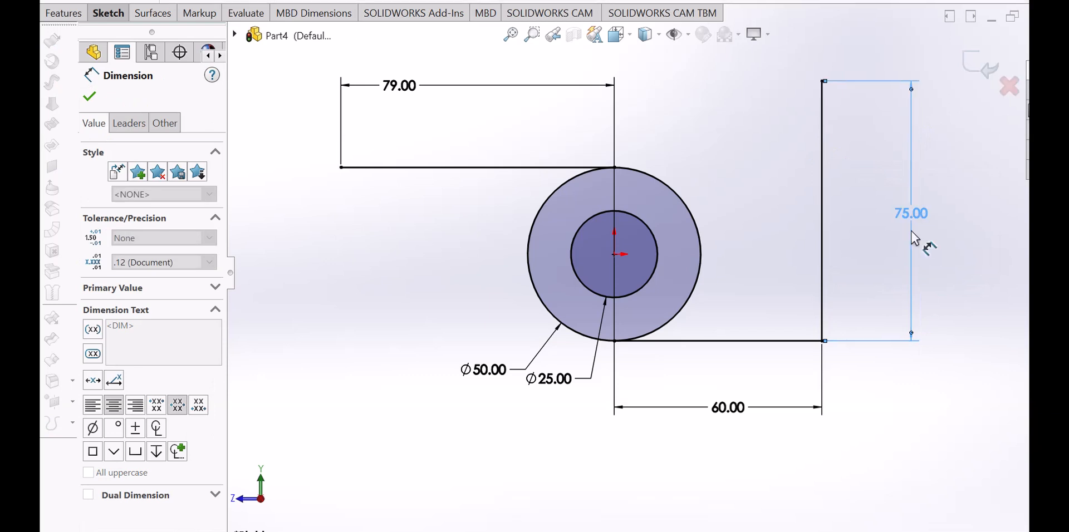
key(z)
right_click(863, 136)
click(886, 179)
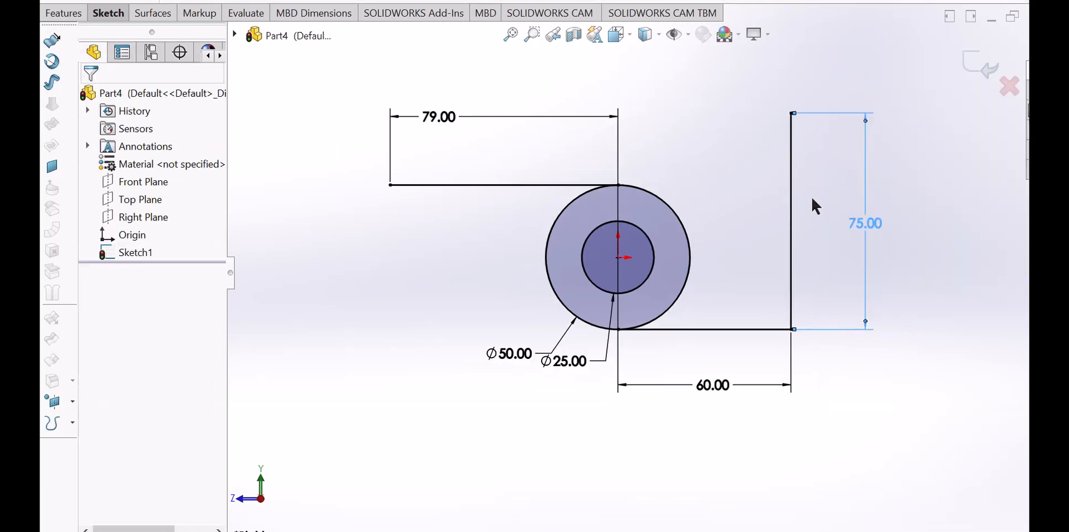
click(644, 168)
key(f)
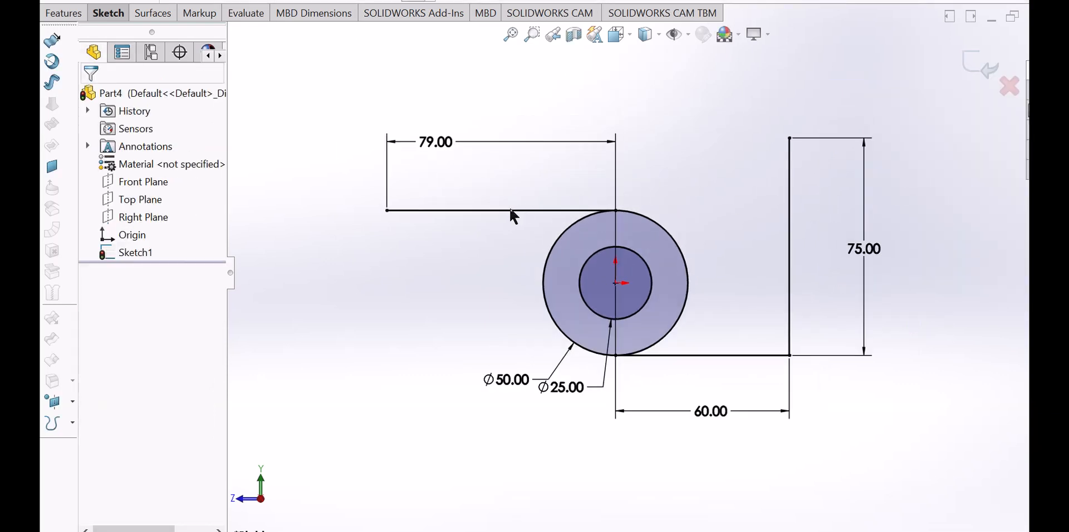
click(114, 13)
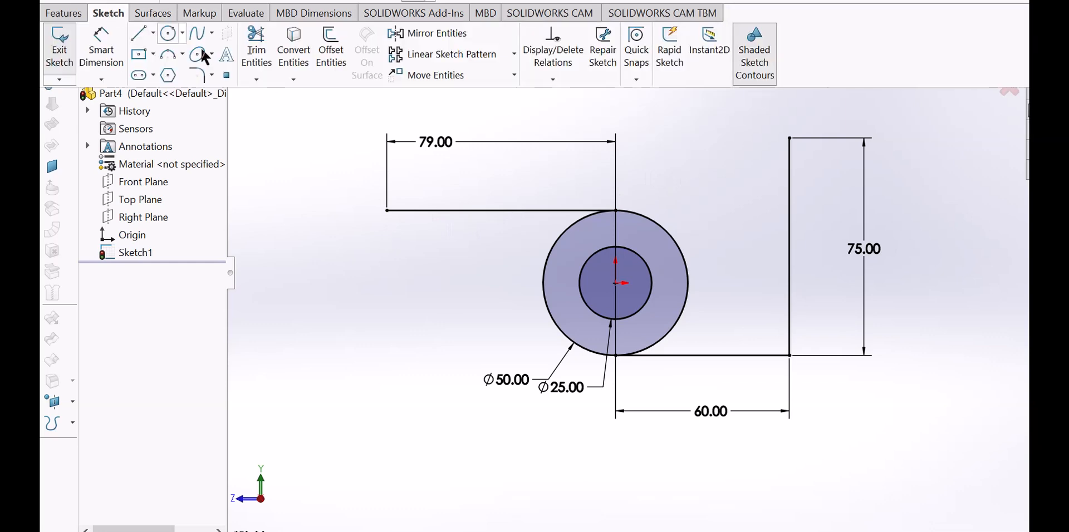
click(337, 64)
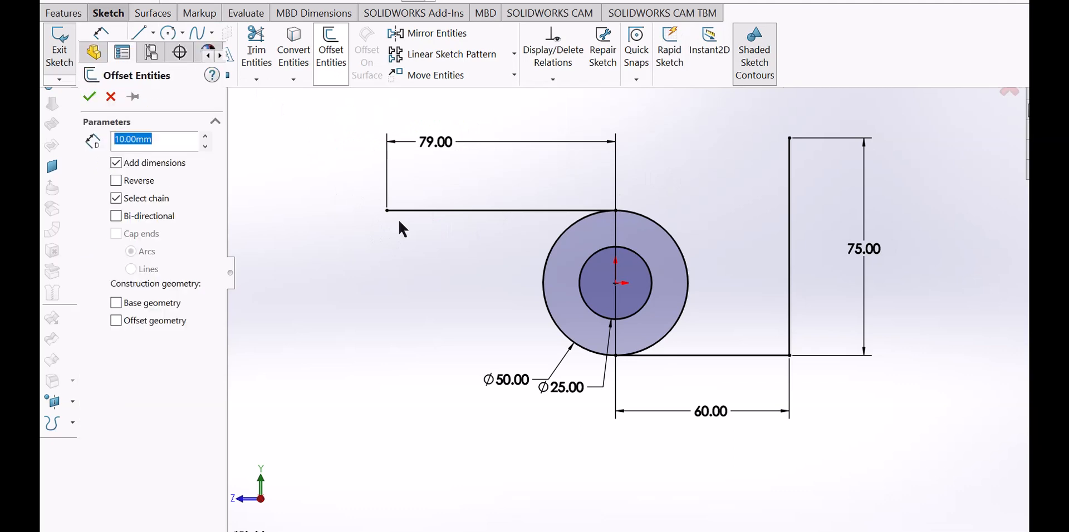
click(434, 217)
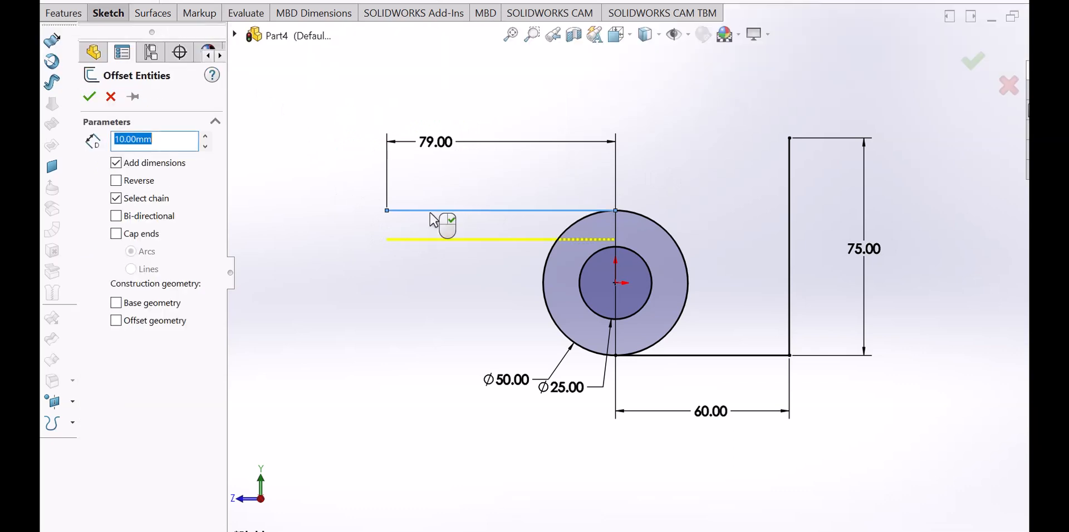
click(740, 356)
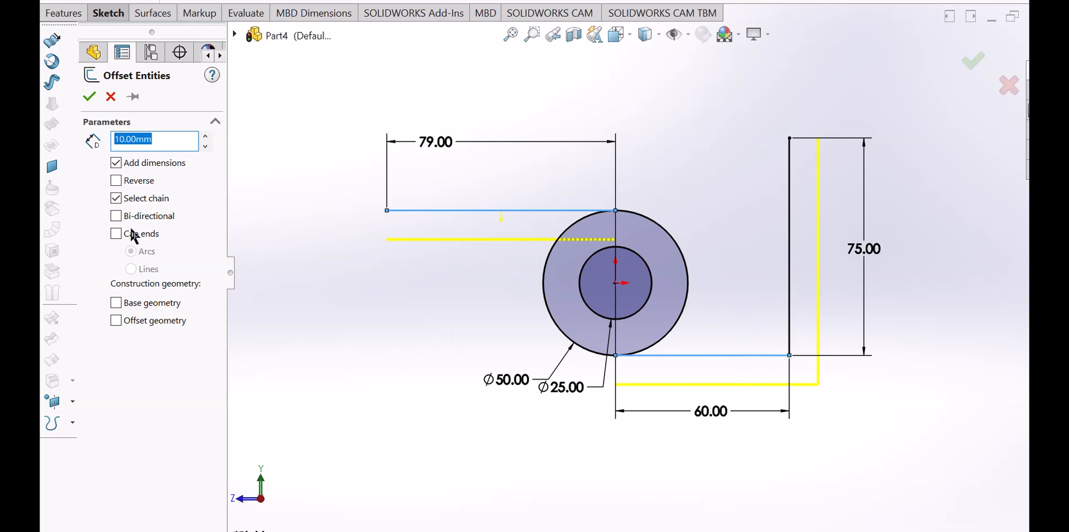
click(115, 182)
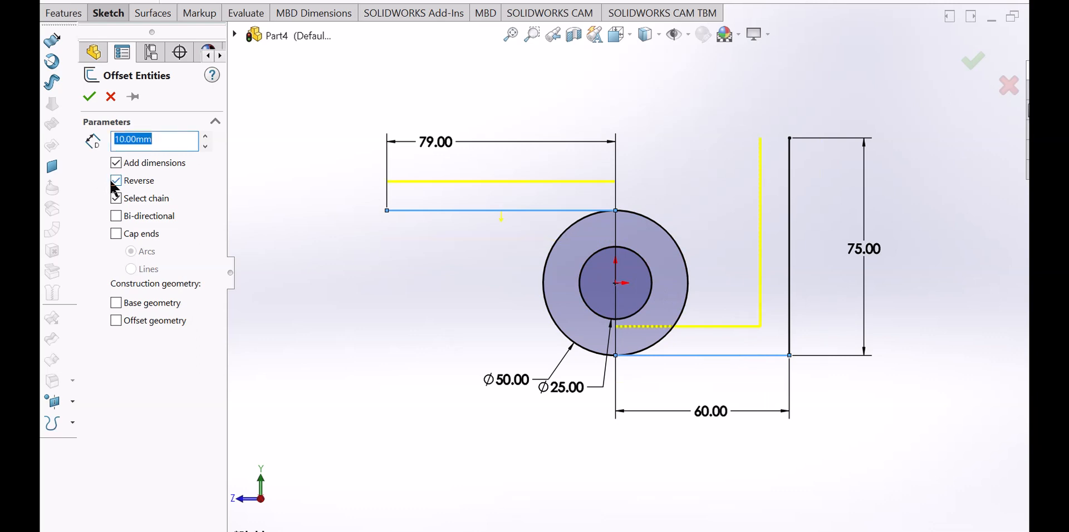
scroll(589, 176, down, 2)
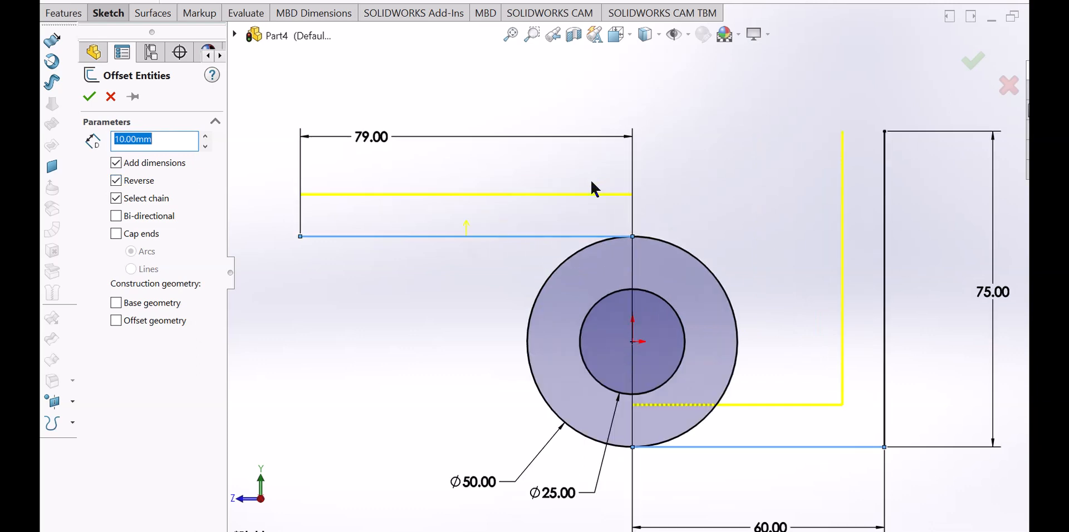
scroll(634, 234, up, 1)
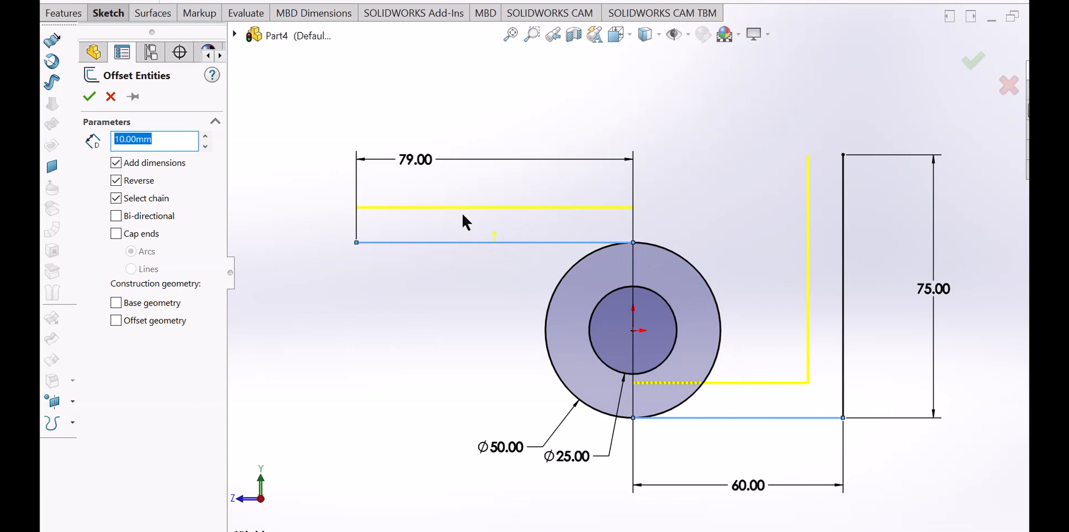
click(109, 98)
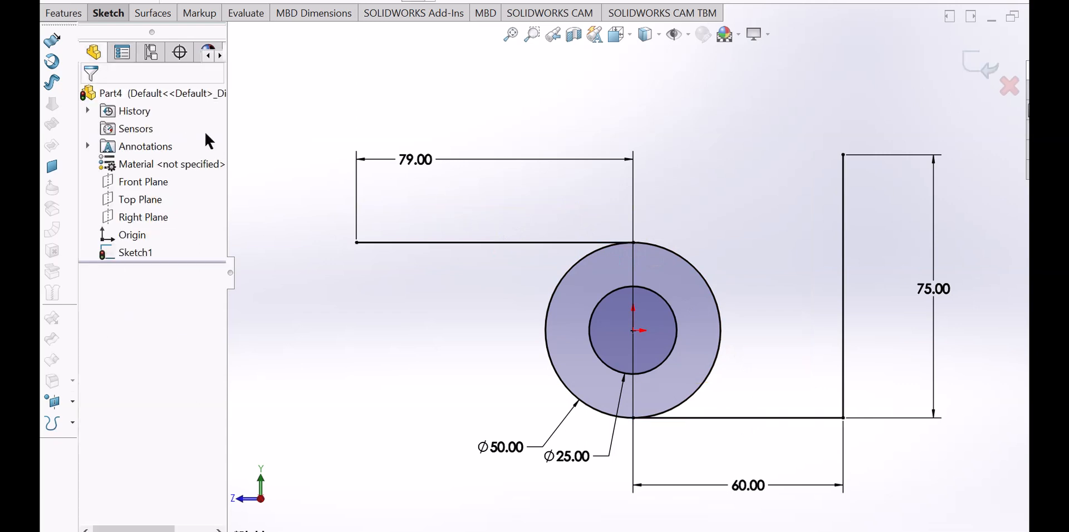
- Offset the upper horizontal line 16 mm downward with the offset dimension added
click(103, 17)
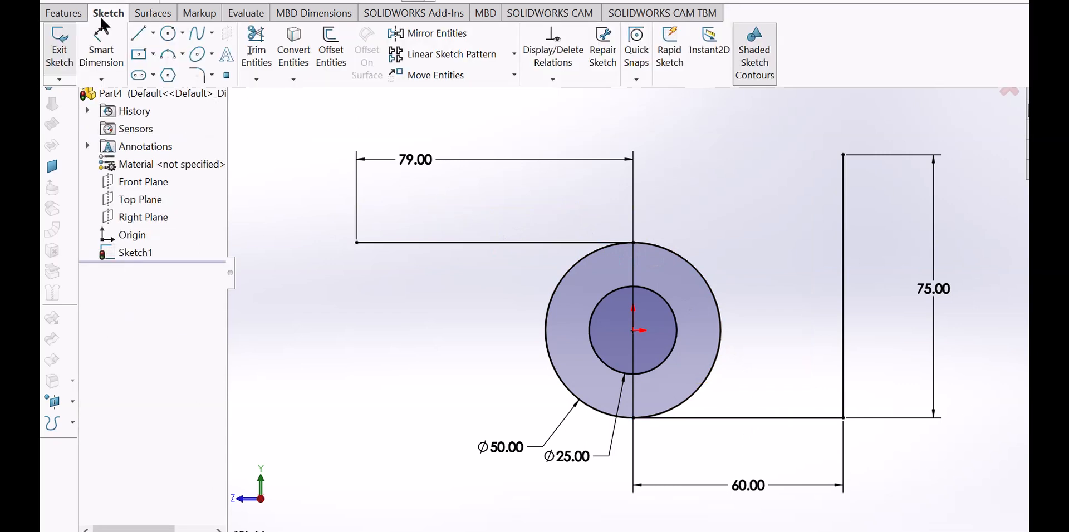
click(332, 48)
click(537, 245)
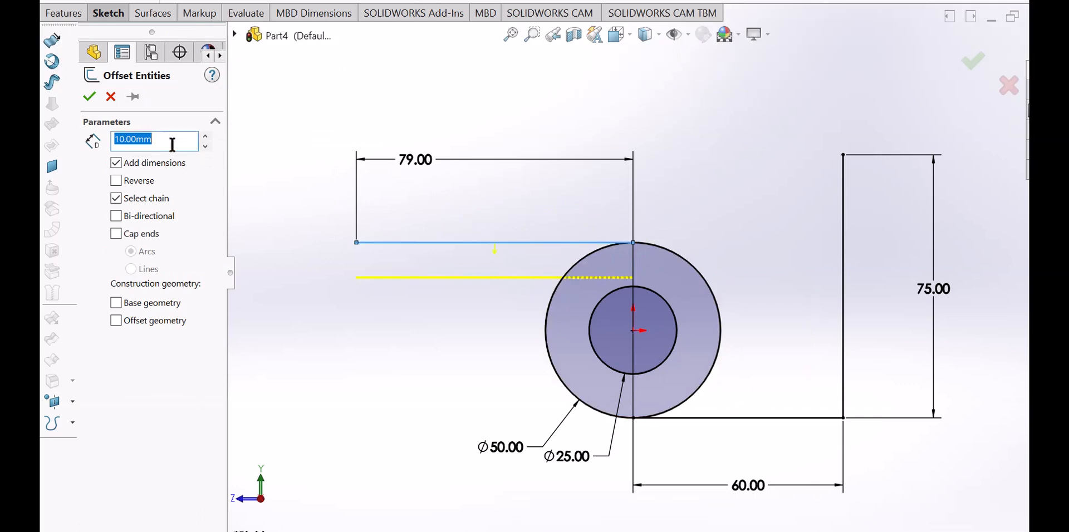
text(16)
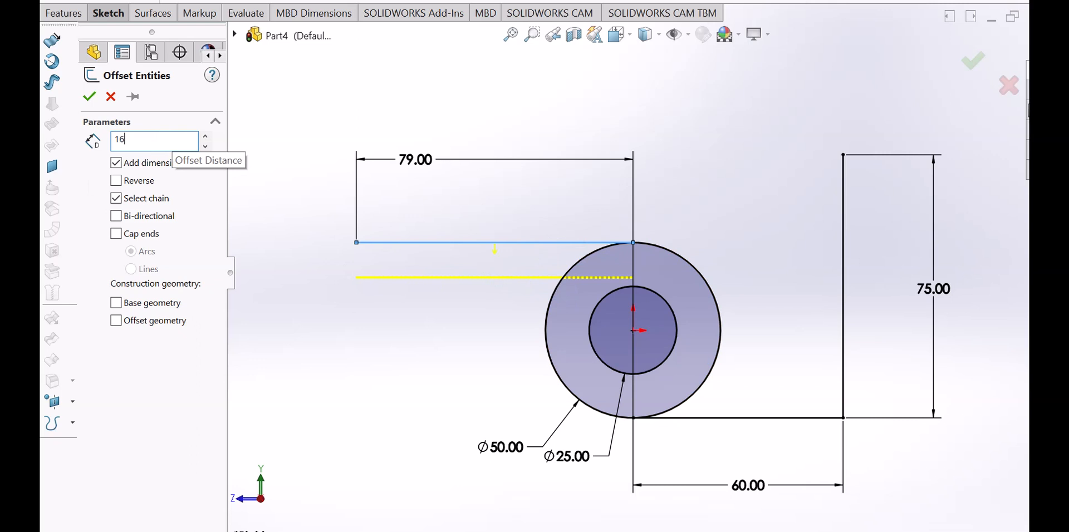
key(Return)
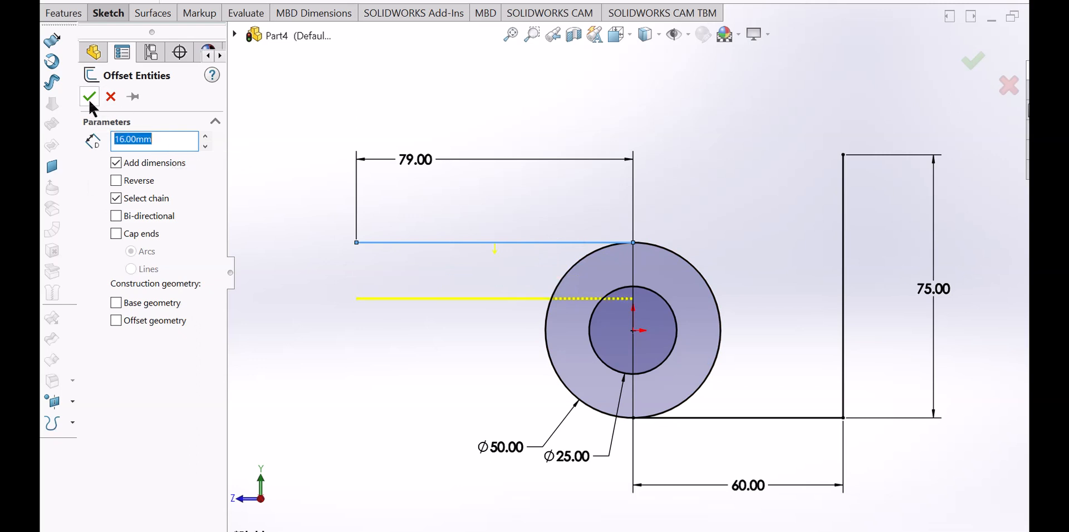
click(89, 97)
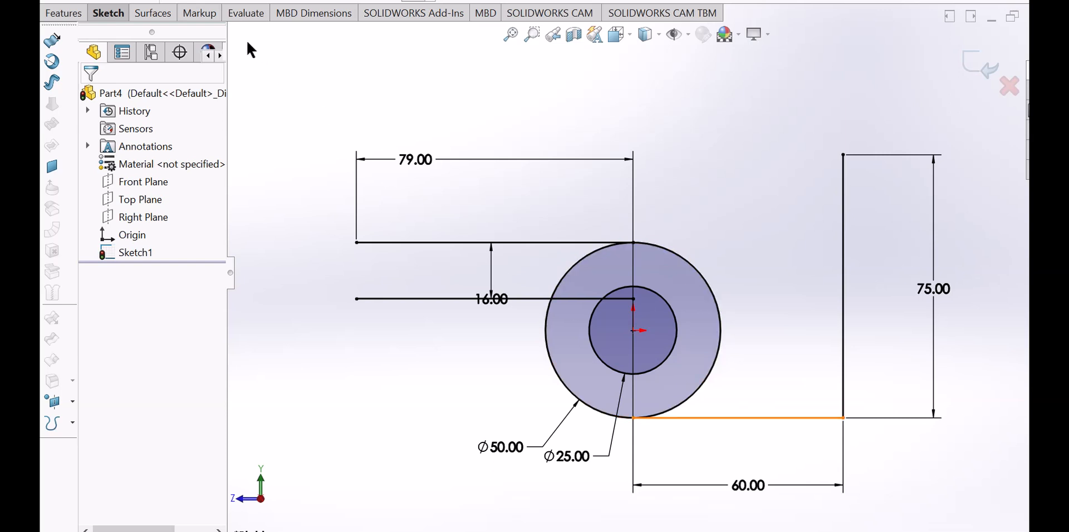
- Try to offset the lower horizontal line and its connected vertical line 16 mm inward without capped ends
click(110, 12)
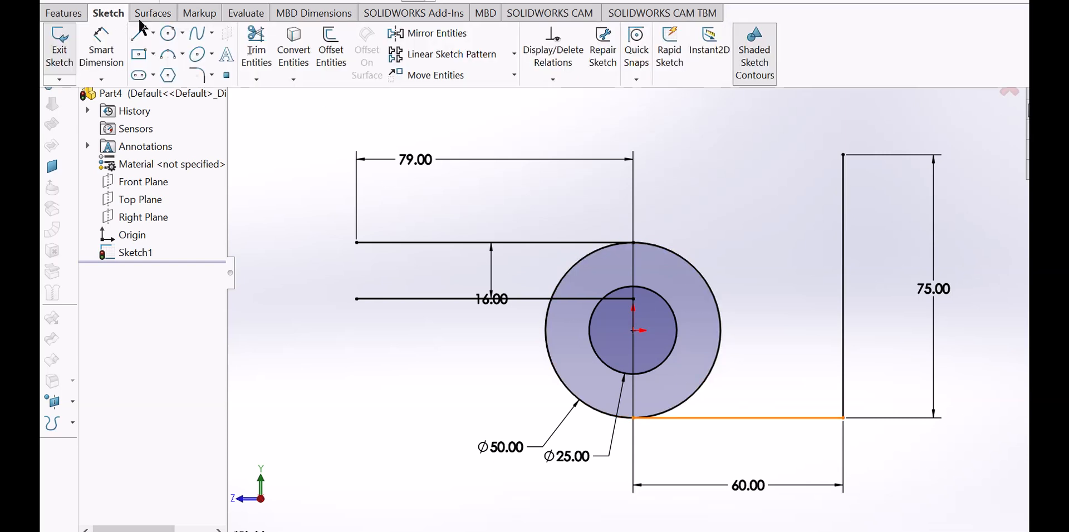
click(331, 51)
click(801, 420)
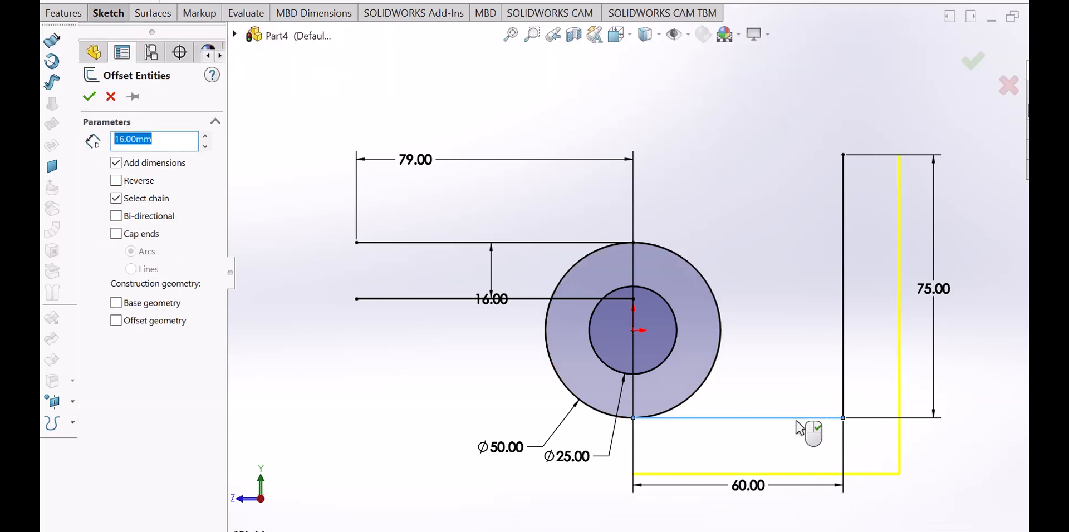
click(131, 181)
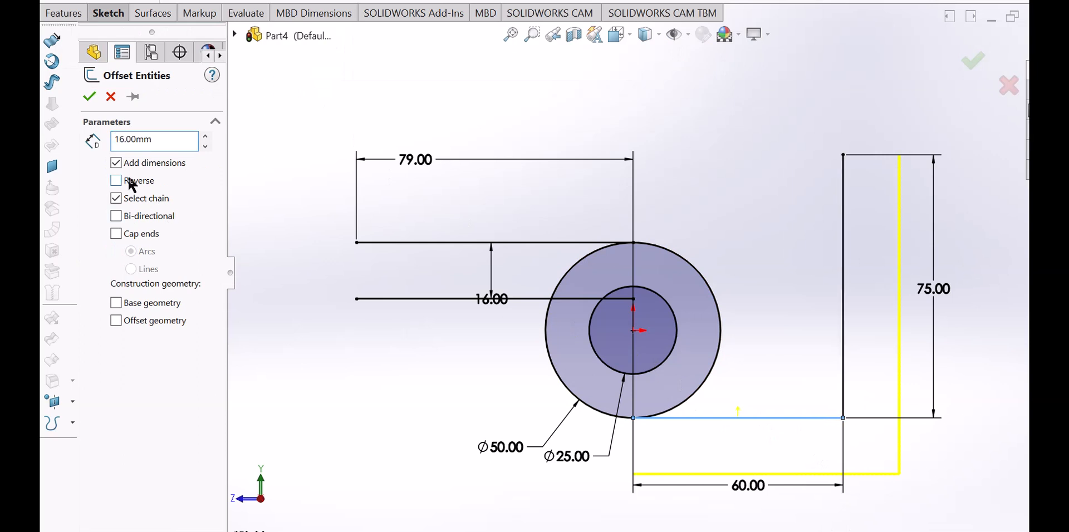
click(89, 96)
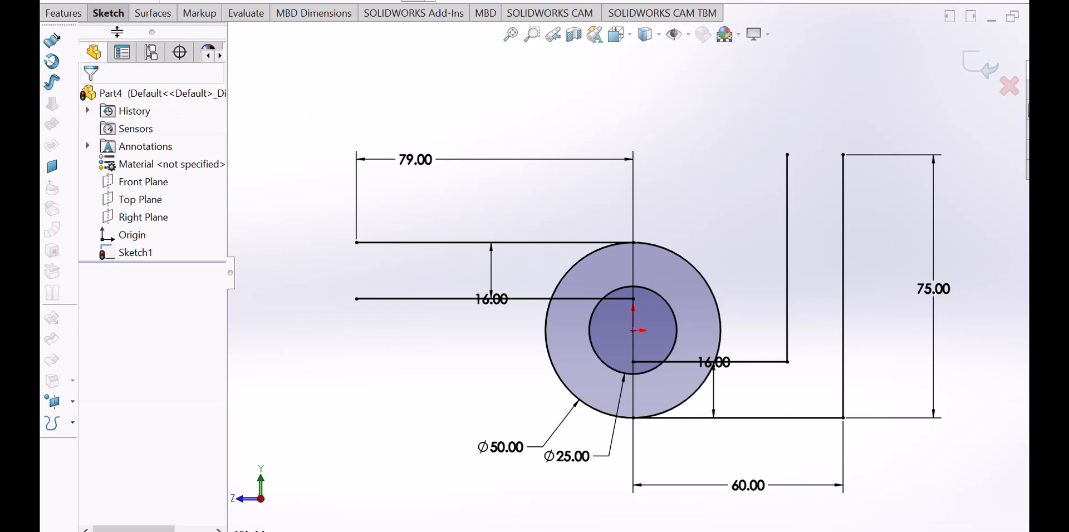
key(ctrl+z)
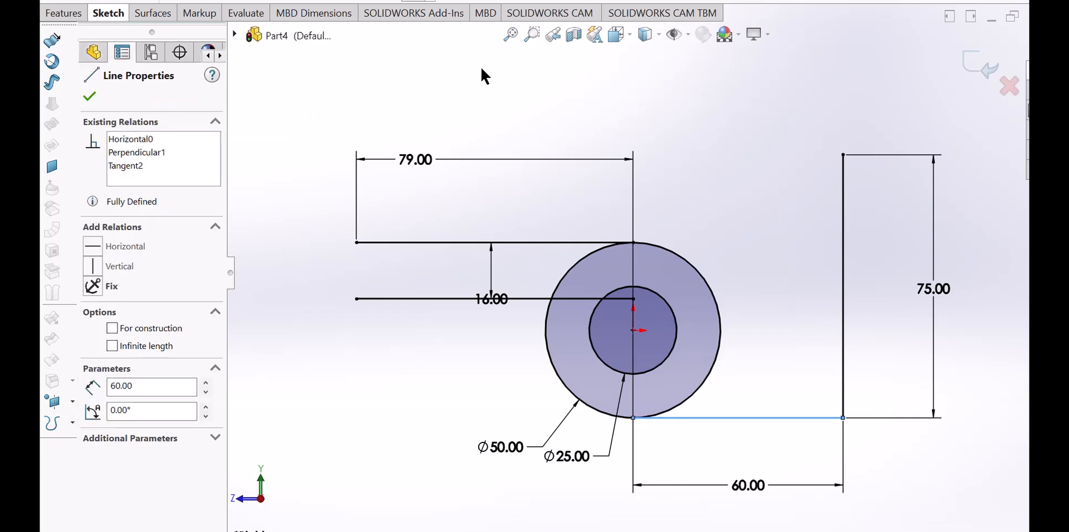
click(447, 73)
- Offset the lower horizontal line and its connected vertical line 16 mm inward, reversed, with the ends capped by lines
click(121, 12)
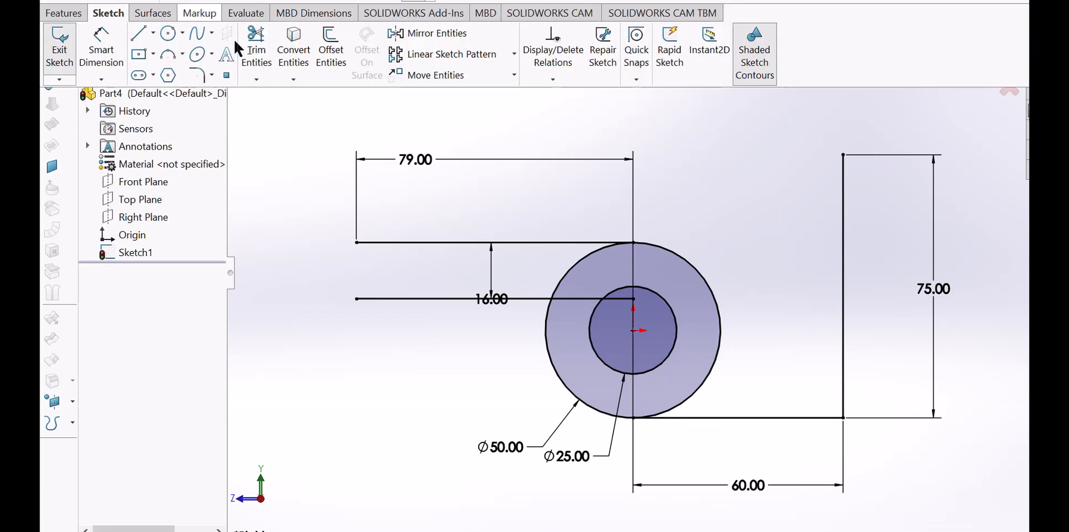
click(331, 50)
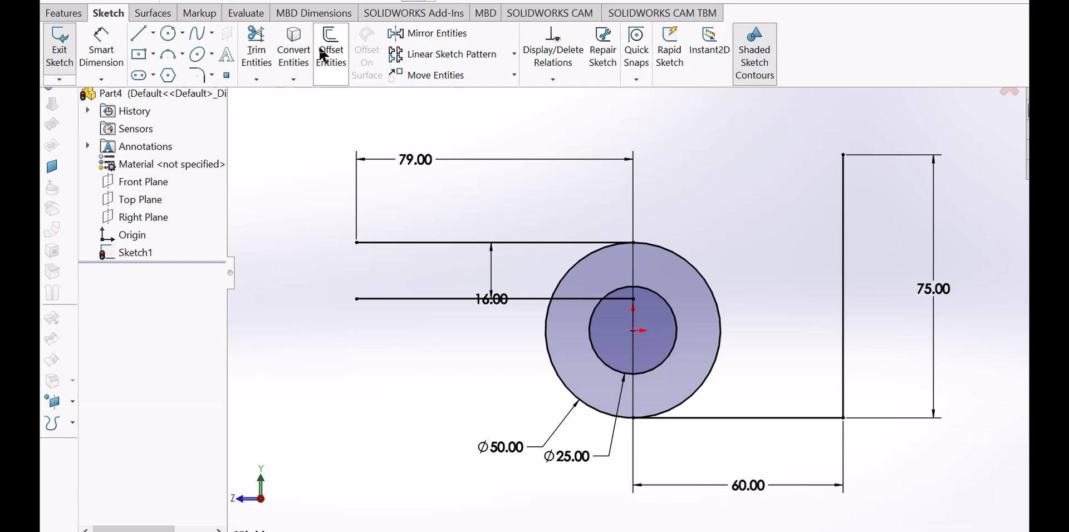
click(786, 419)
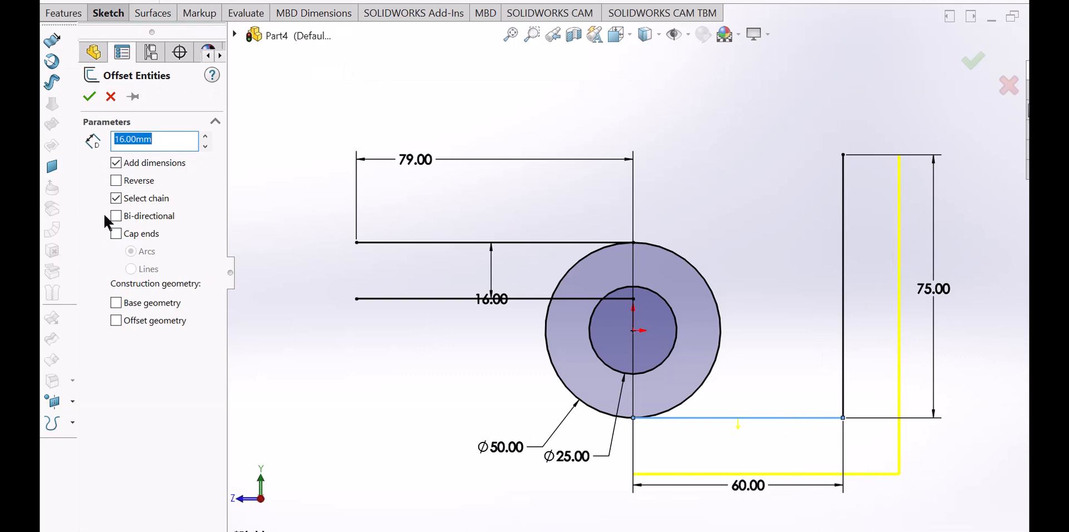
click(113, 182)
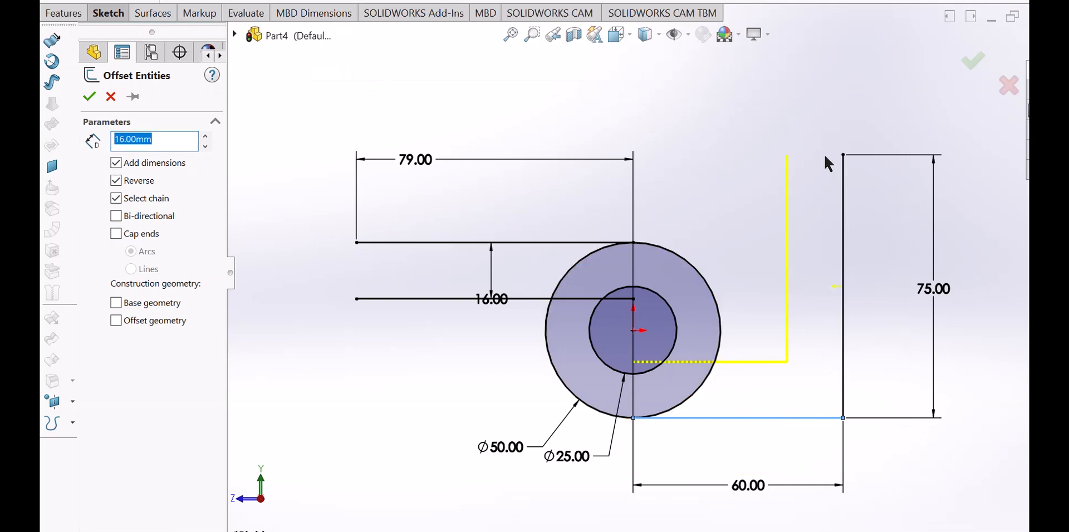
scroll(823, 153, down, 2)
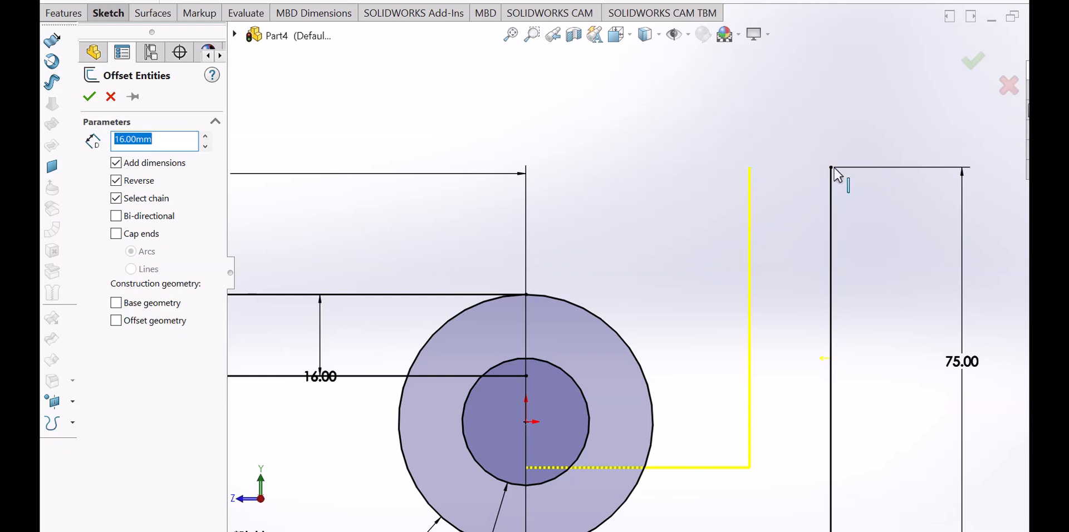
click(115, 234)
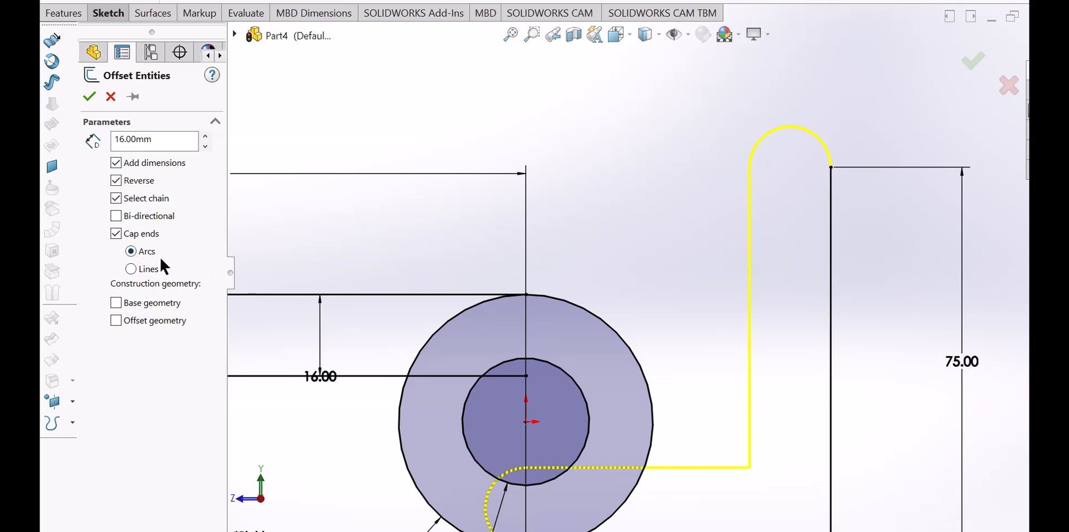
click(131, 270)
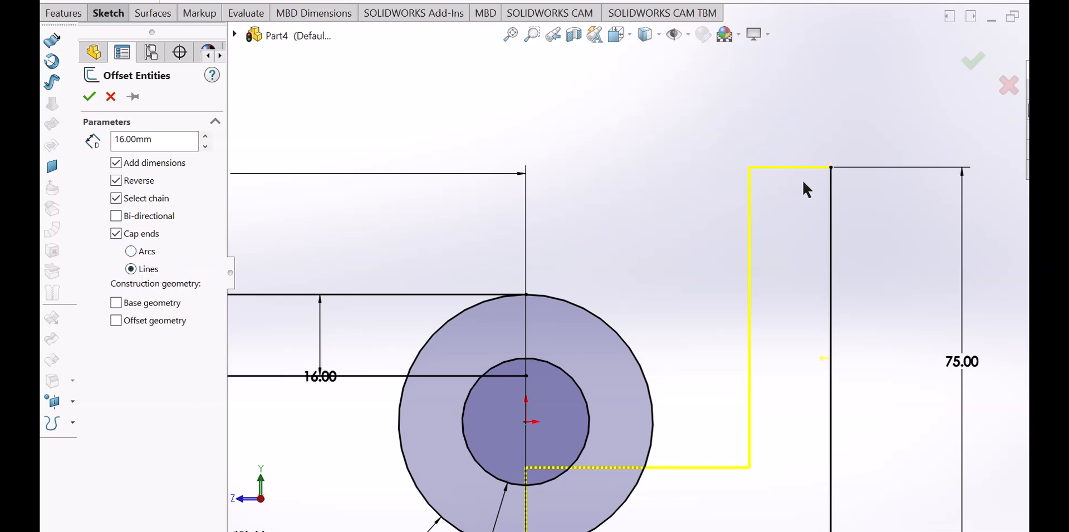
click(89, 96)
scroll(656, 285, up, 2)
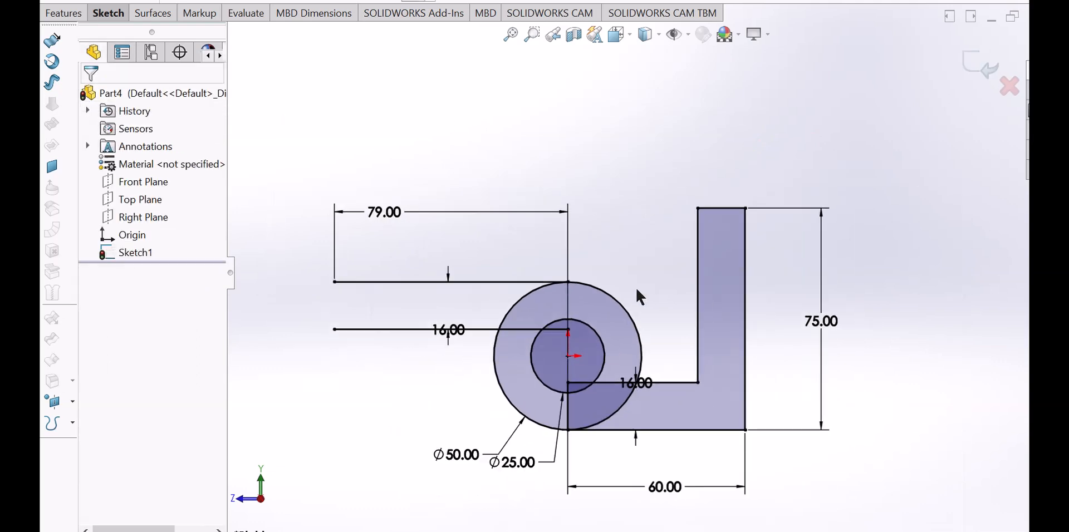
- Sketch a vertical line about 17 mm long downward from the upper horizontal line's free left end and finish the line
click(108, 13)
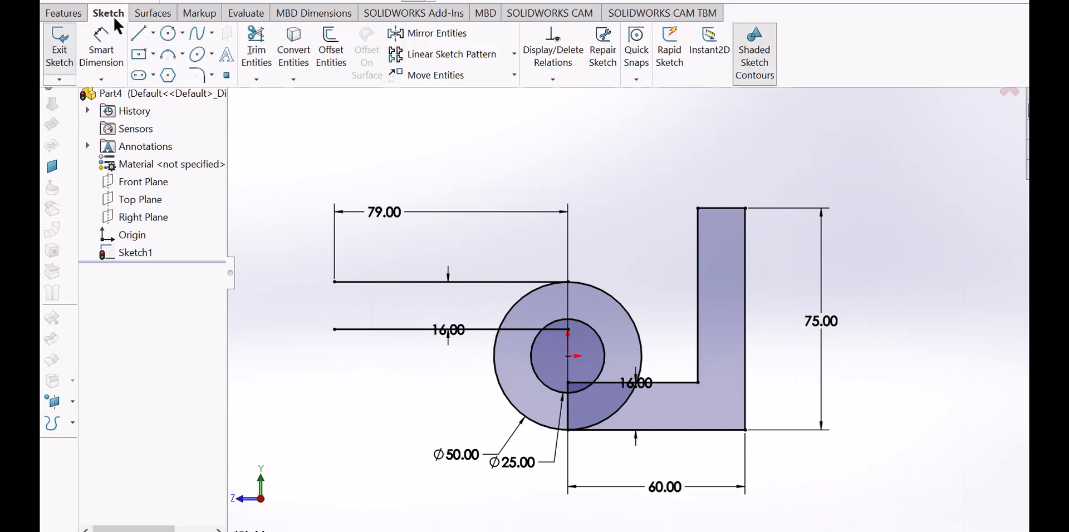
click(144, 38)
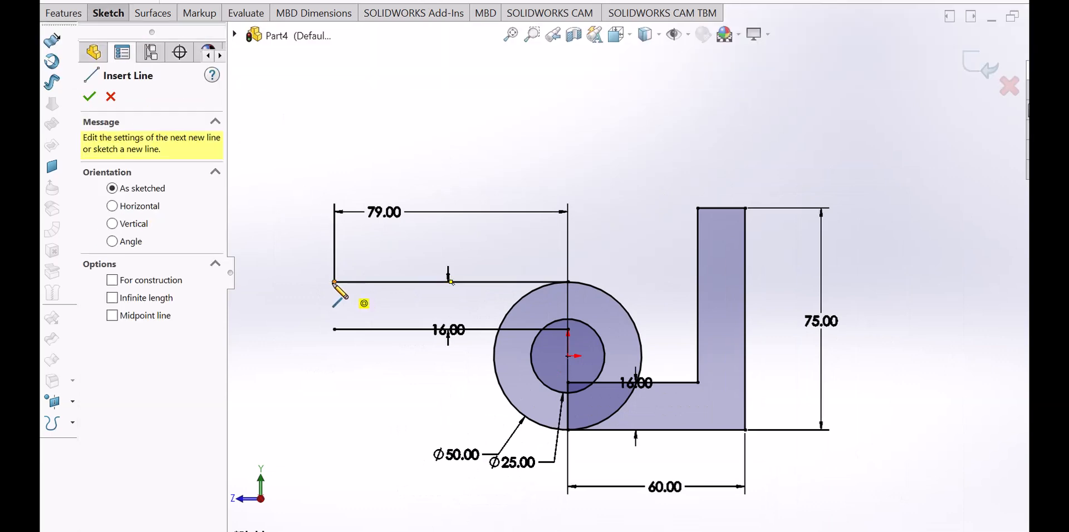
drag(334, 282, 335, 333)
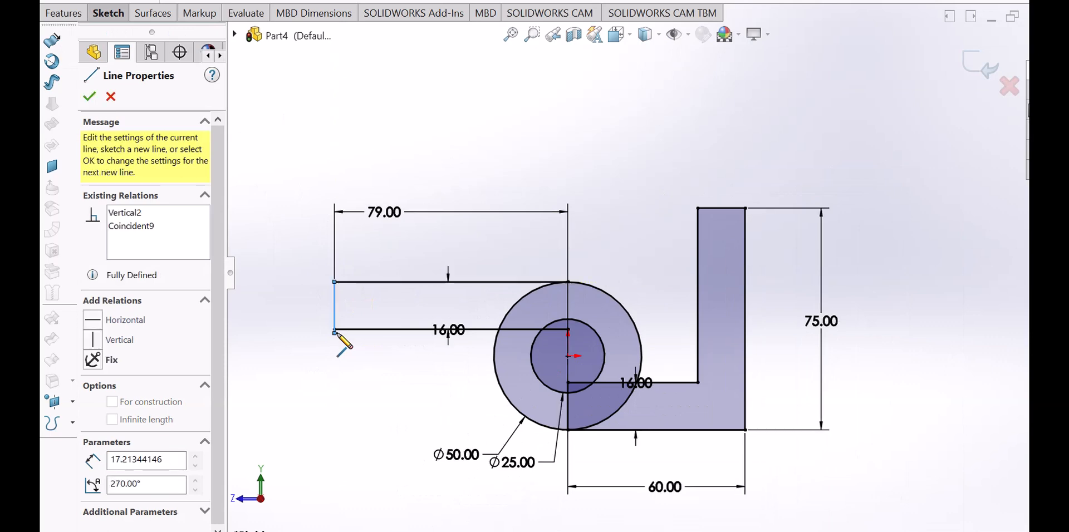
right_click(337, 333)
click(370, 343)
- Move the new vertical line's overhanging lower end onto the left endpoint of the upper arm's offset line
scroll(345, 338, down, 3)
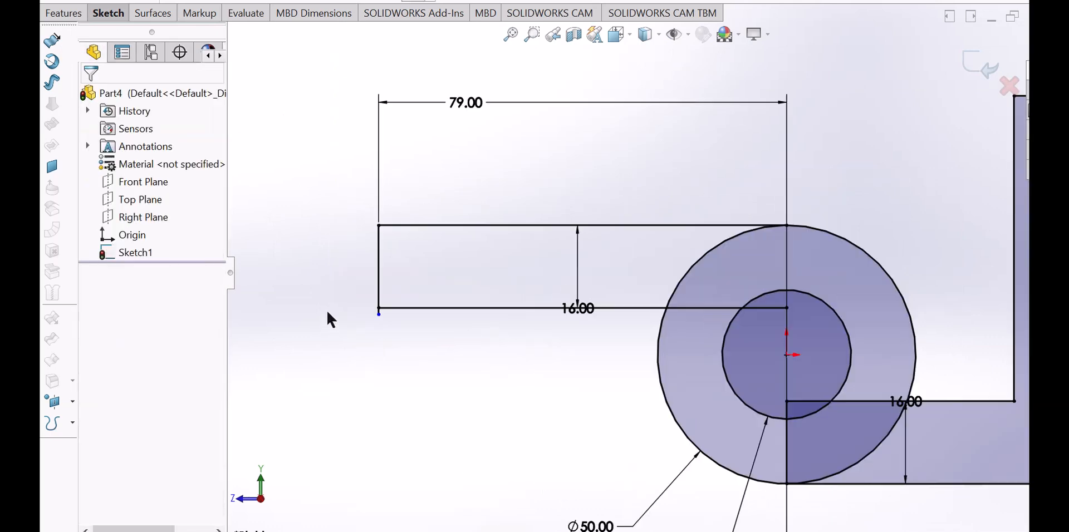
mouse_move(379, 315)
mouse_down()
mouse_move(381, 265)
mouse_move(379, 305)
mouse_up()
click(377, 342)
scroll(576, 304, up, 3)
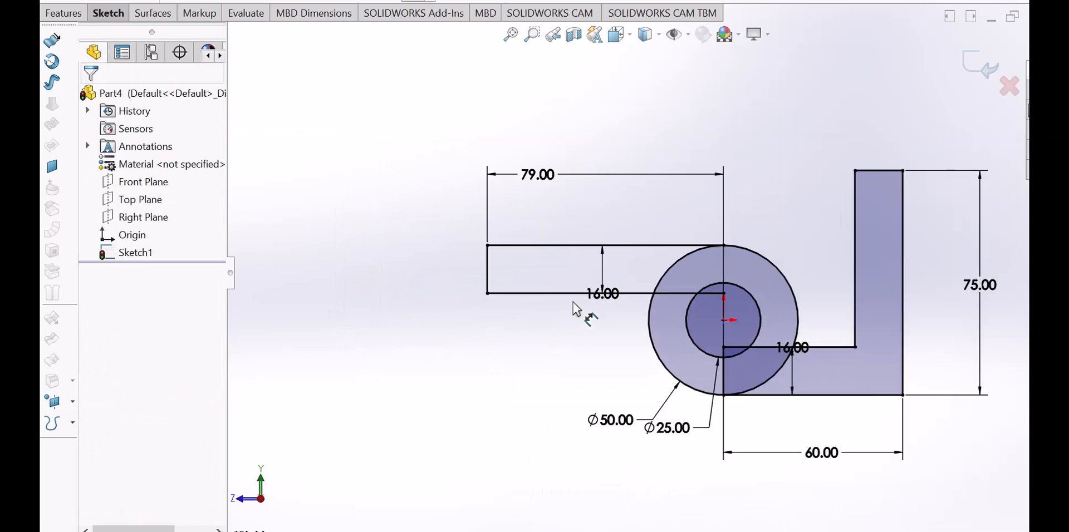
- Trim the left arm's lower line inside the 50 mm circle and the circle's arc between that arm's two lines
scroll(864, 206, down, 2)
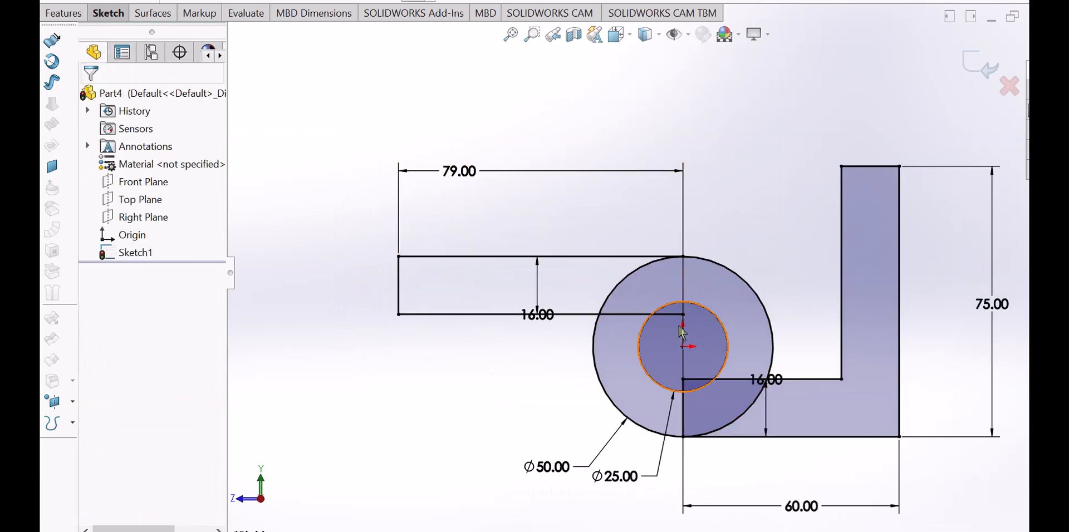
click(111, 13)
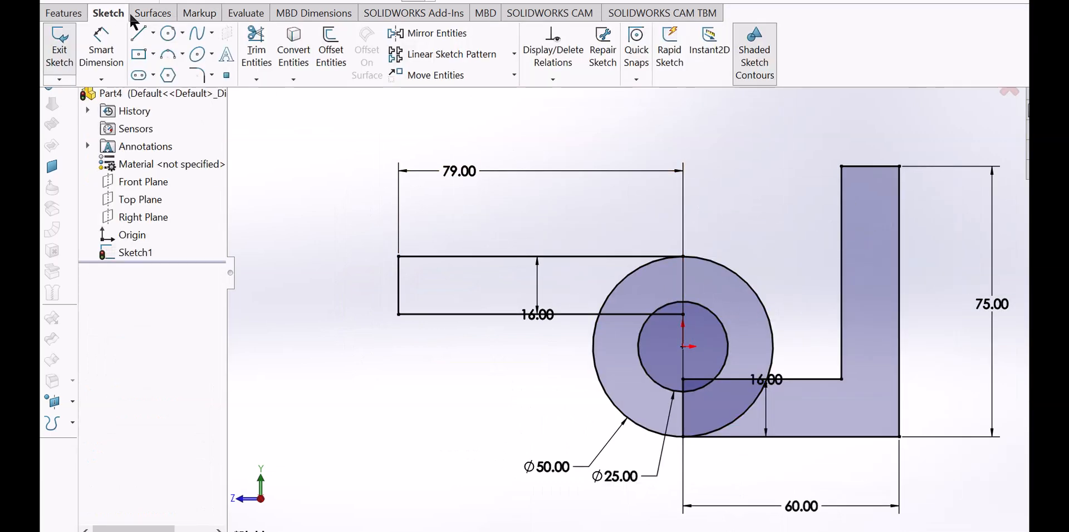
click(258, 56)
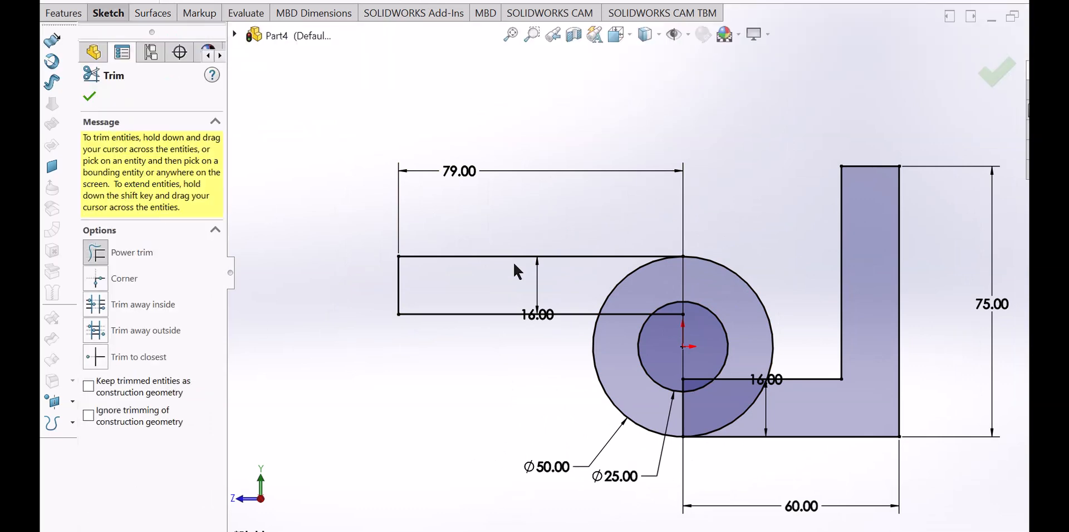
scroll(661, 289, down, 2)
scroll(659, 293, down, 1)
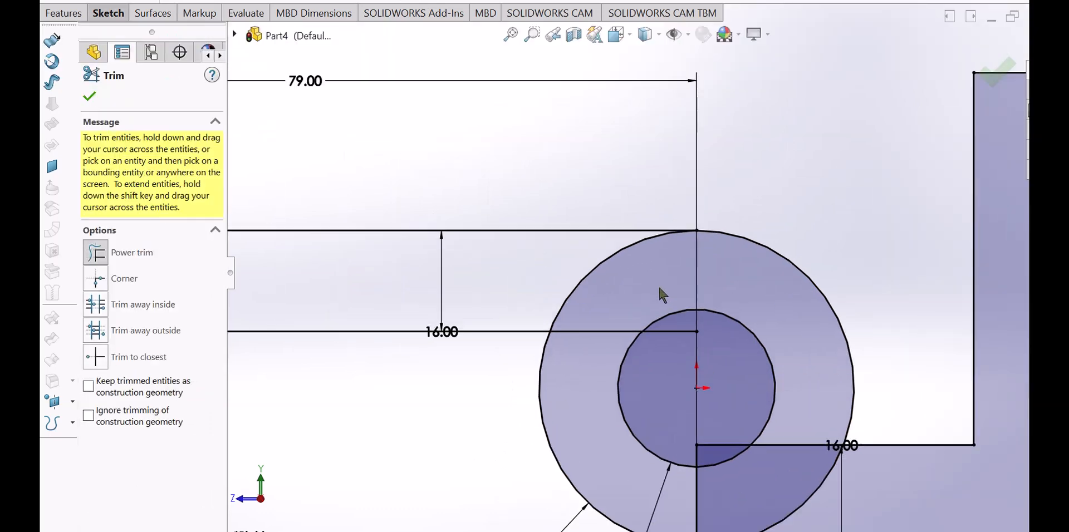
mouse_move(639, 285)
mouse_down()
mouse_move(609, 342)
mouse_move(663, 370)
mouse_move(679, 332)
mouse_up()
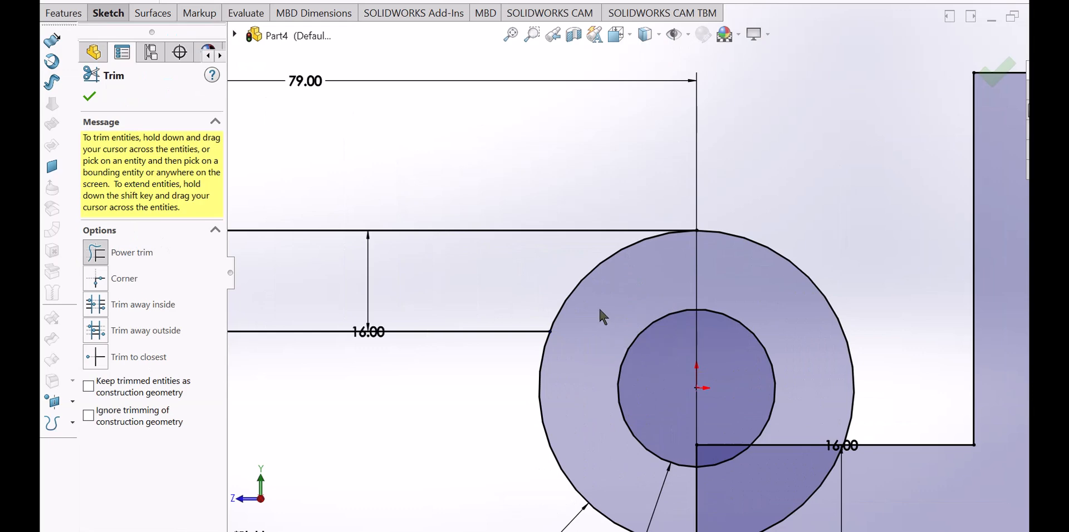
drag(604, 315, 540, 289)
- Trim the right arm's upper line and vertical end line inside the 50 mm circle, plus the circle's arc within that arm, and finish trimming
scroll(589, 316, up, 2)
scroll(674, 415, up, 3)
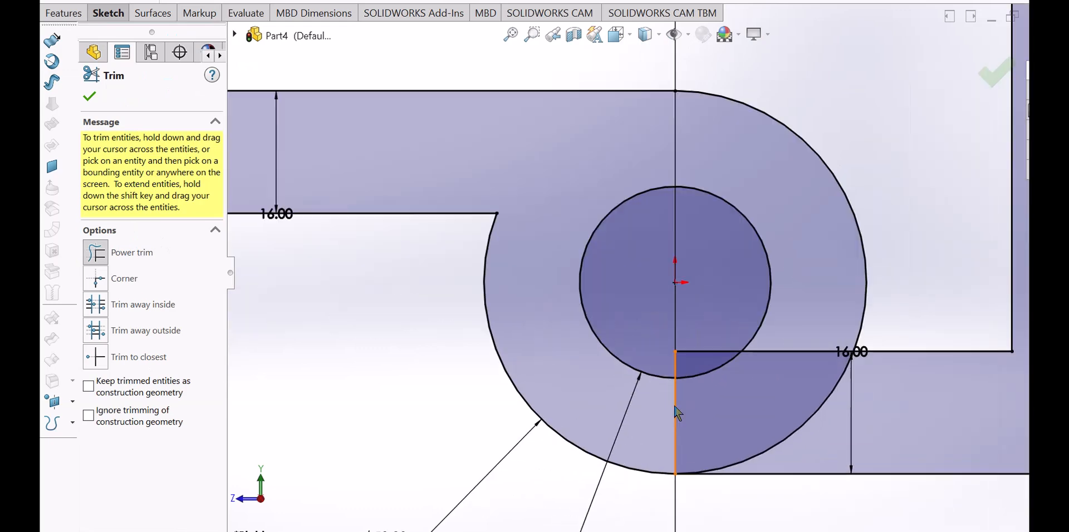
mouse_move(713, 304)
mouse_down()
mouse_move(684, 349)
mouse_move(660, 348)
mouse_up()
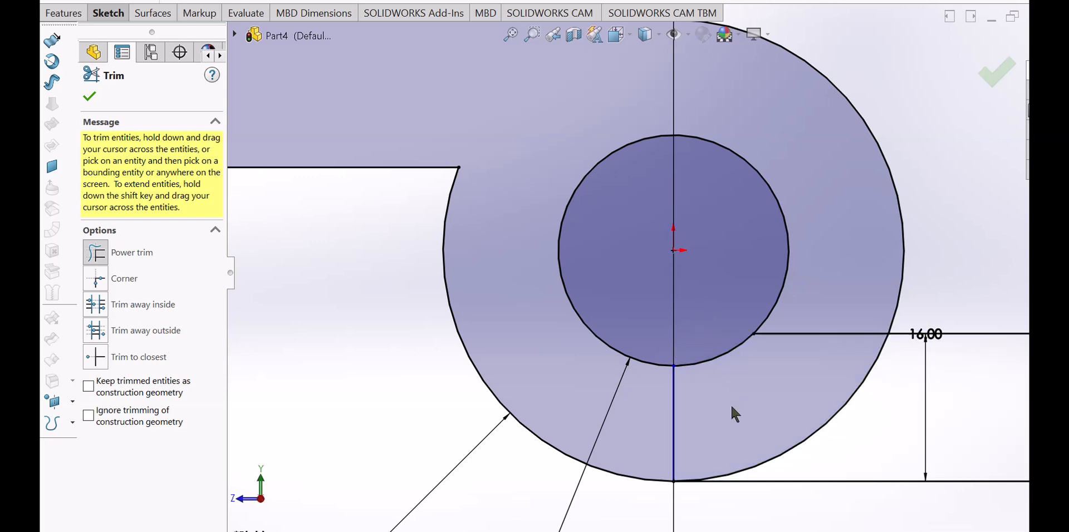
drag(815, 375, 832, 315)
scroll(830, 319, up, 2)
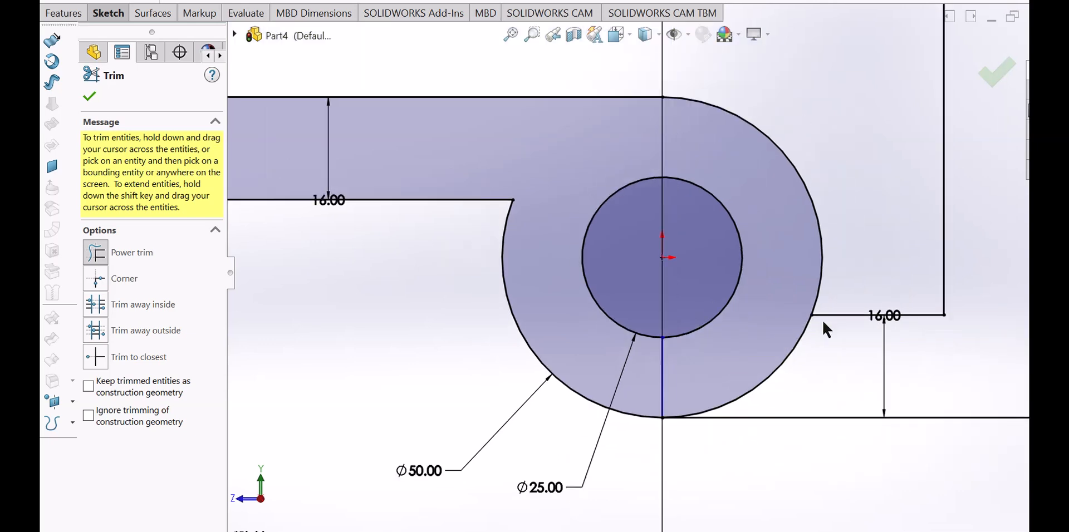
drag(748, 333, 812, 370)
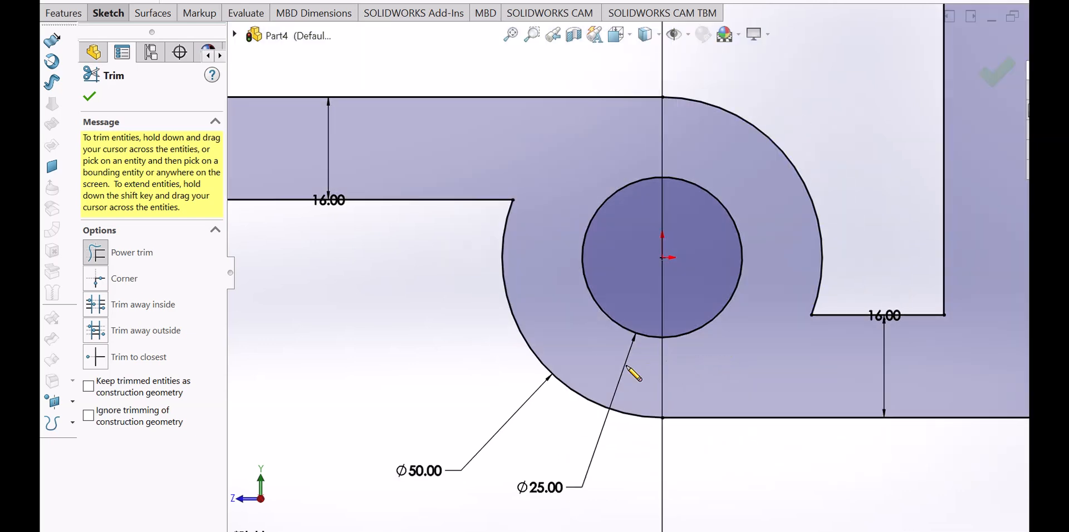
scroll(635, 367, up, 2)
scroll(695, 376, up, 2)
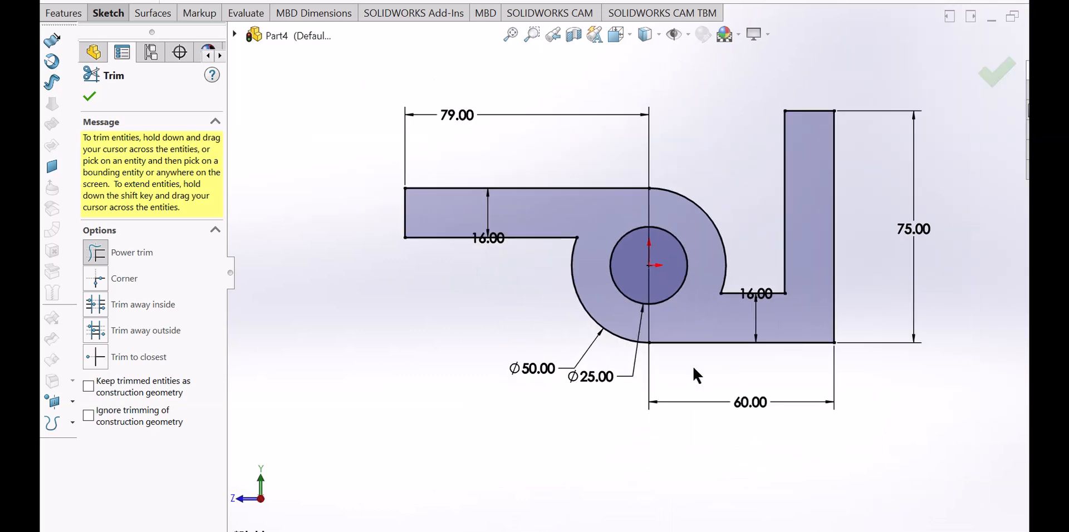
click(90, 97)
key(f)
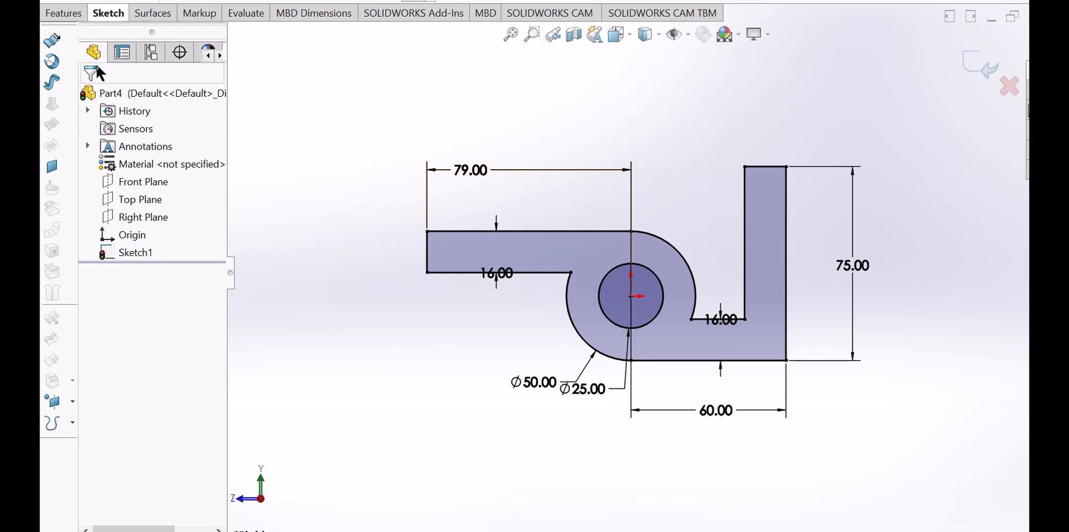
- Extrude the trimmed bracket profile as a blind boss 50 mm deep from the sketch plane
click(61, 14)
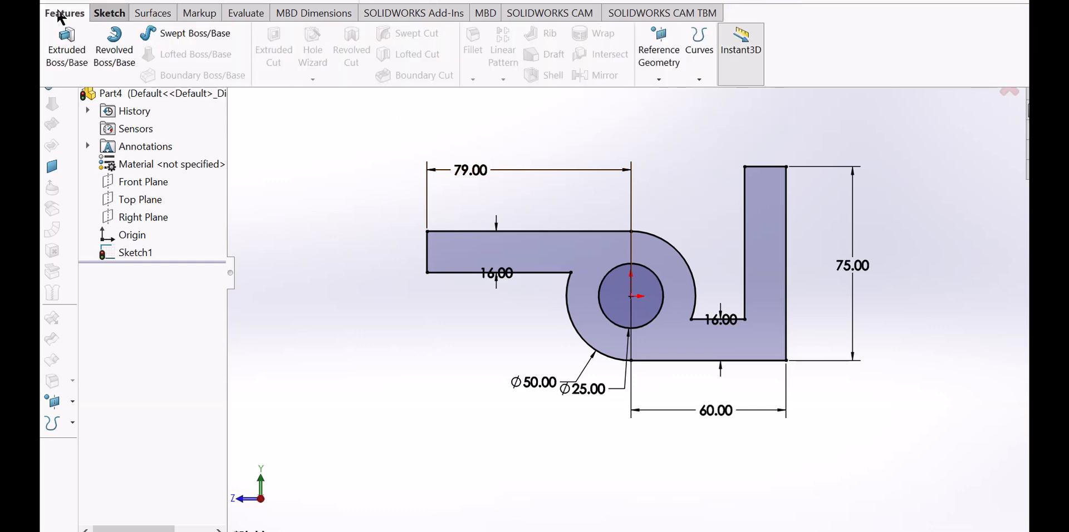
click(56, 58)
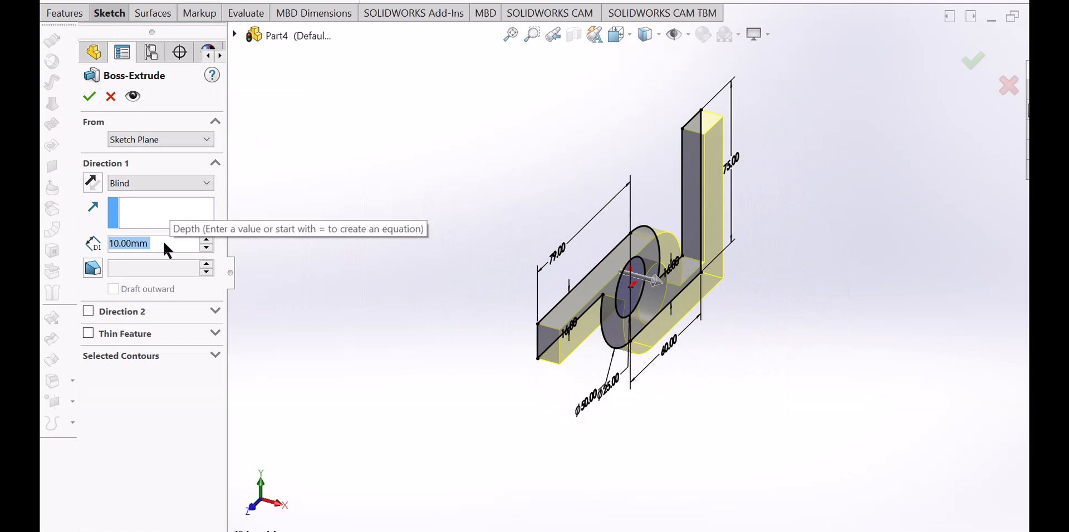
text(50)
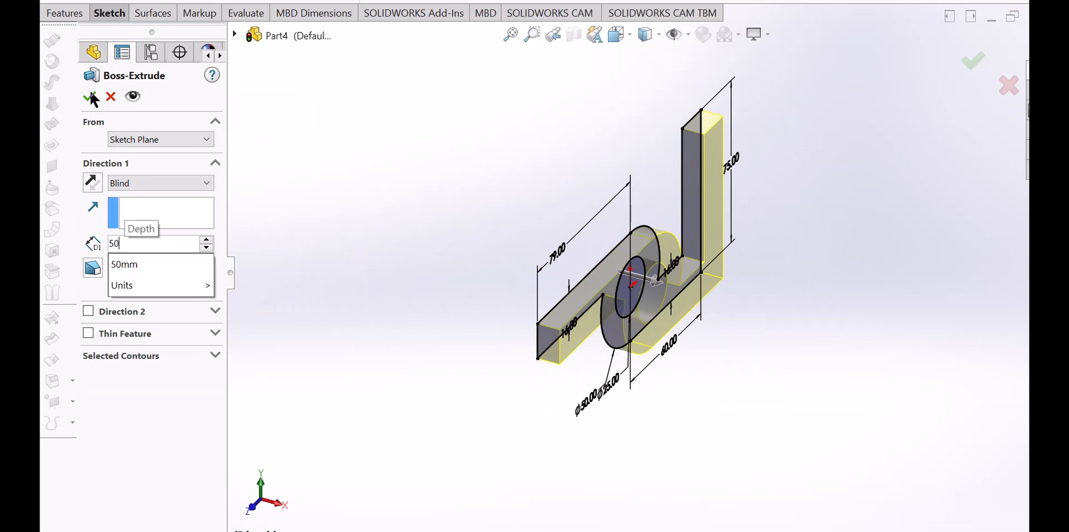
key(Return)
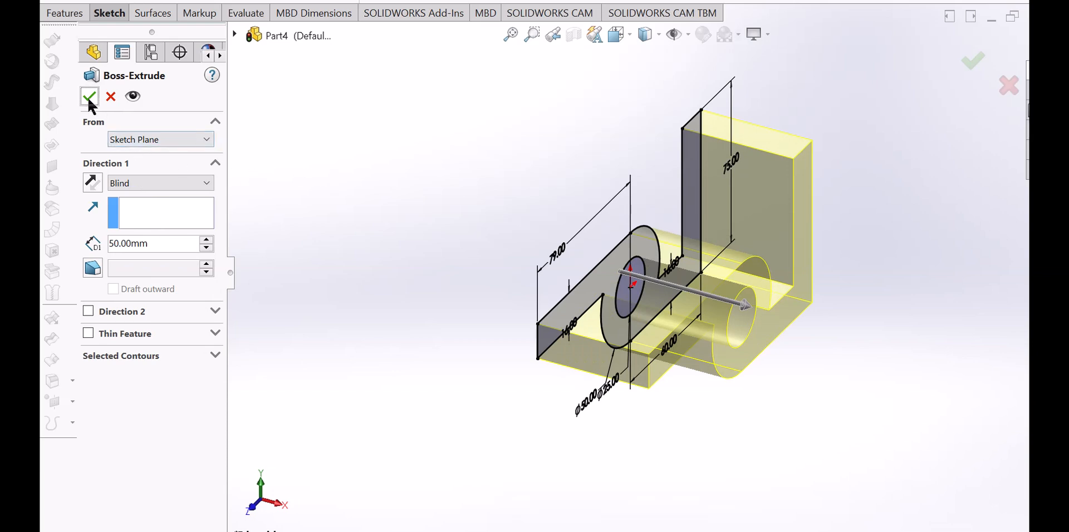
click(89, 99)
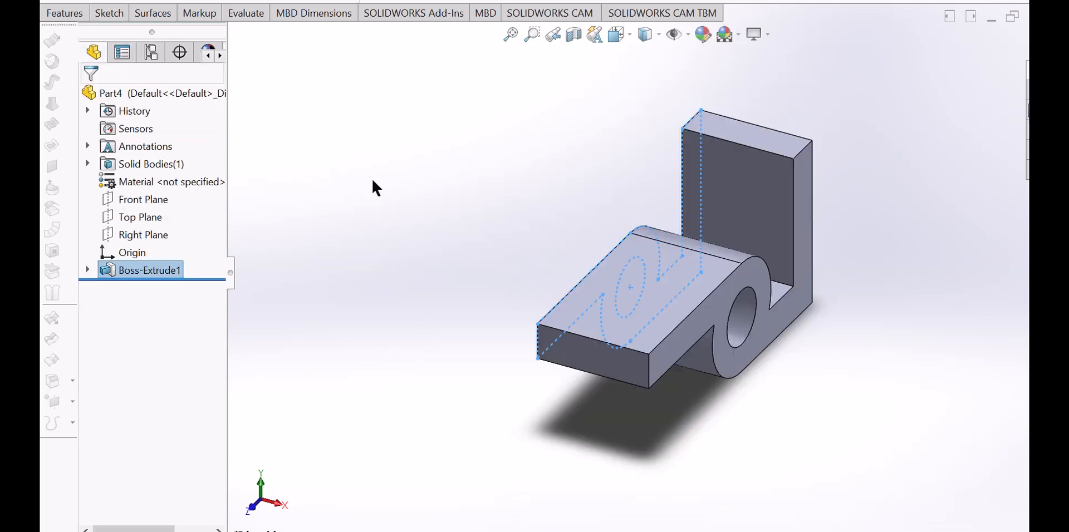
middle_drag(373, 181, 829, 109)
click(747, 195)
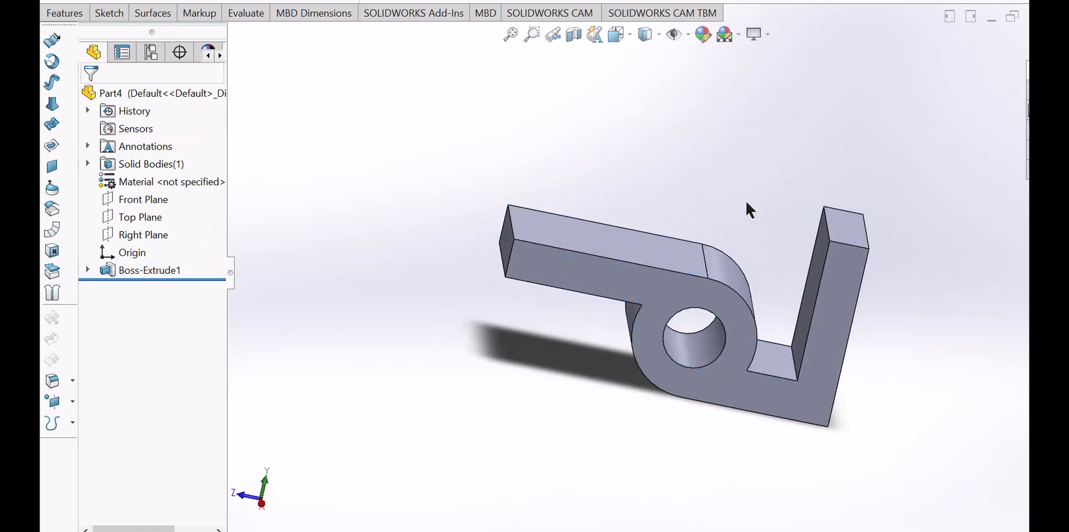
middle_drag(746, 204, 748, 227)
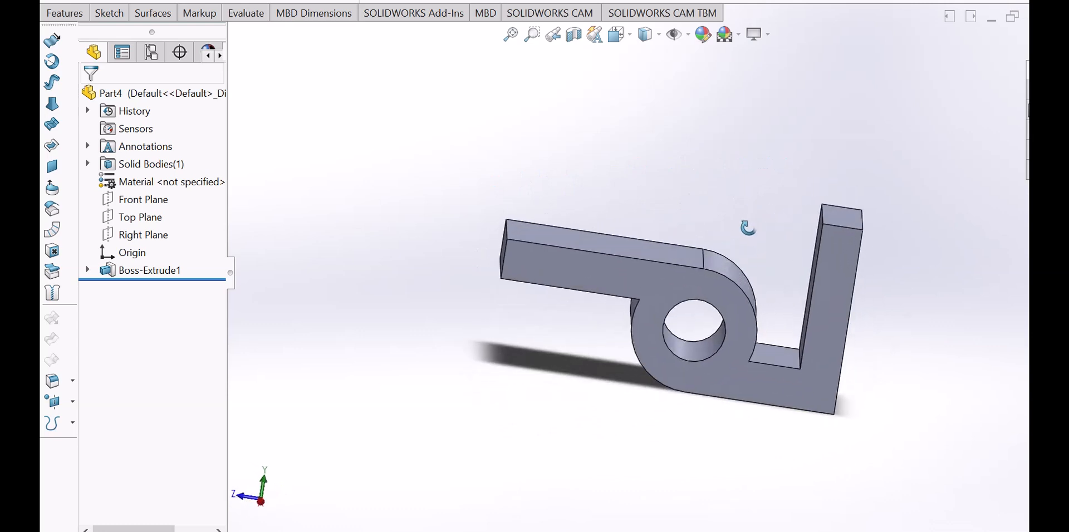
scroll(751, 229, down, 3)
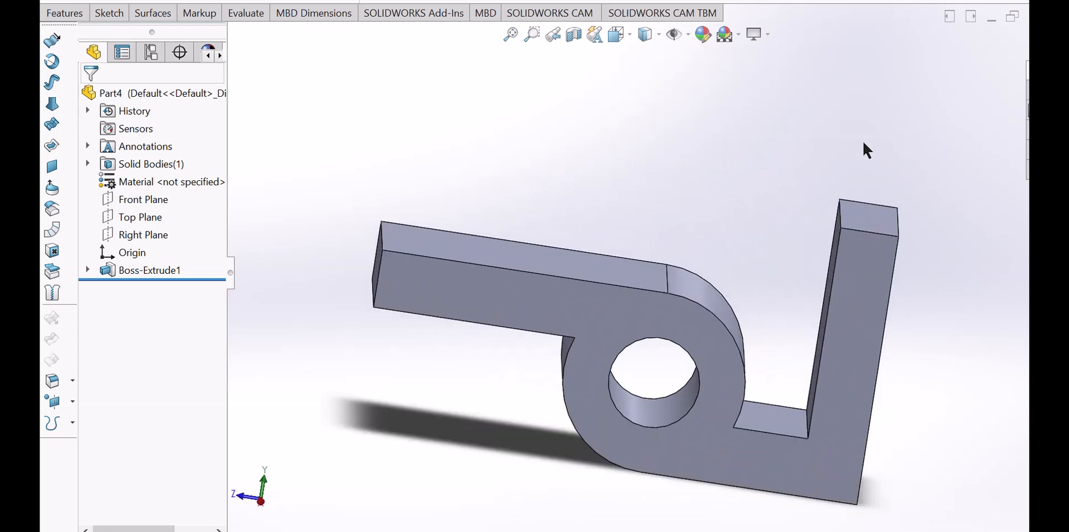